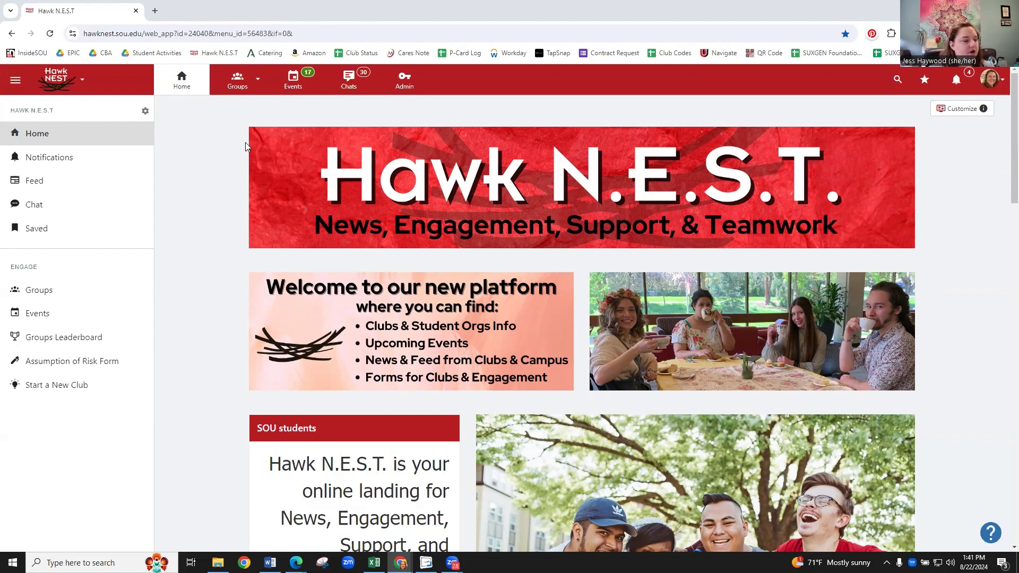
# Step: Open the dashboard of the Club Leader Cohort group
pyautogui.click(291, 86)
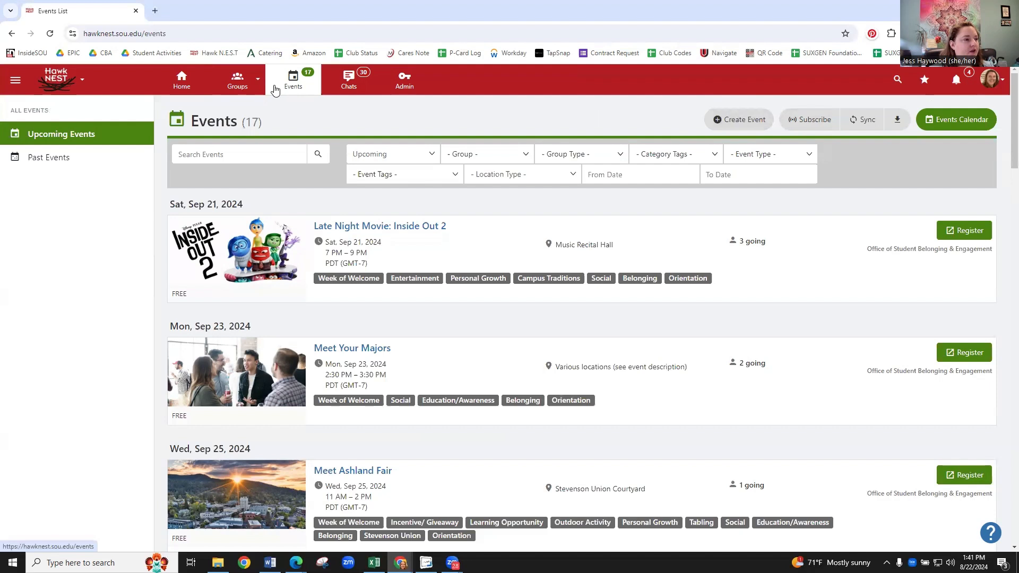
pyautogui.click(253, 81)
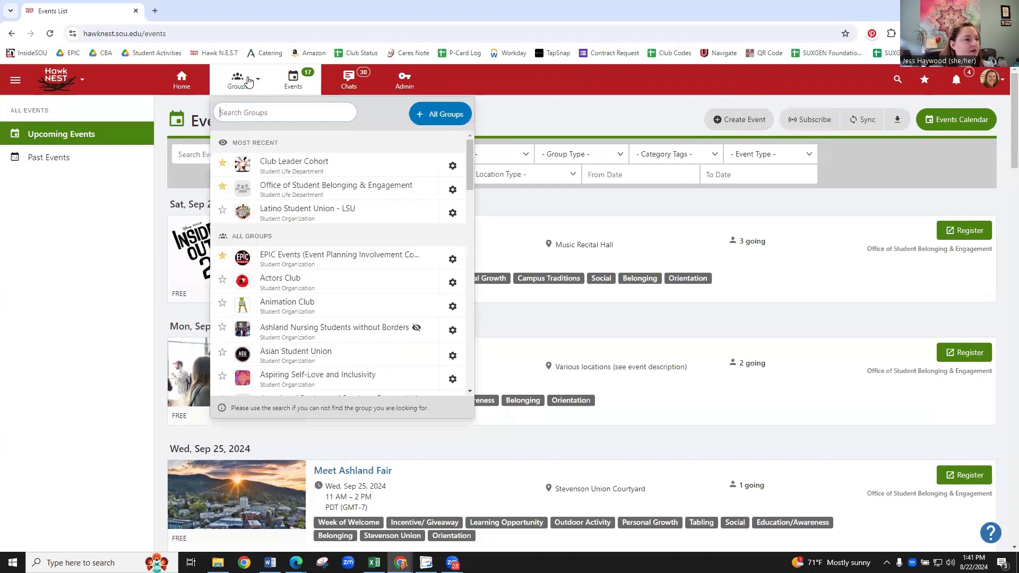
pyautogui.click(291, 169)
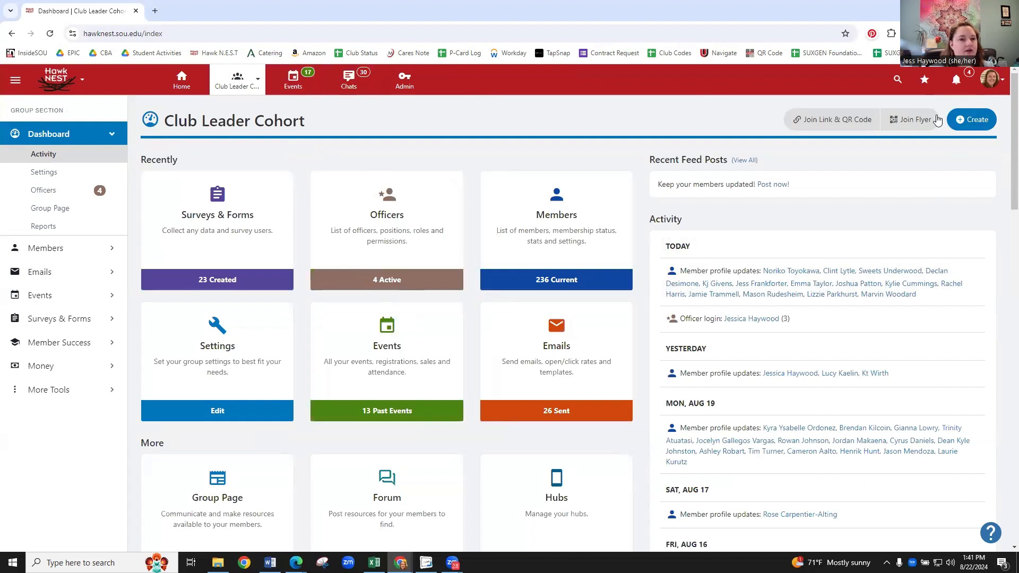
# Step: Start creating a new event from the Club Leader Cohort group's upcoming events list
pyautogui.click(976, 127)
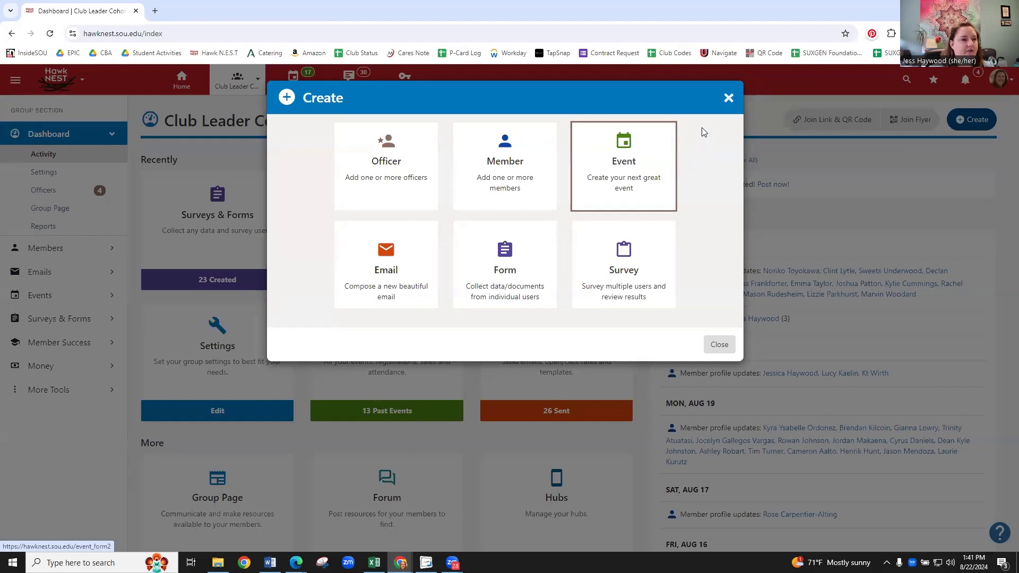
pyautogui.click(726, 103)
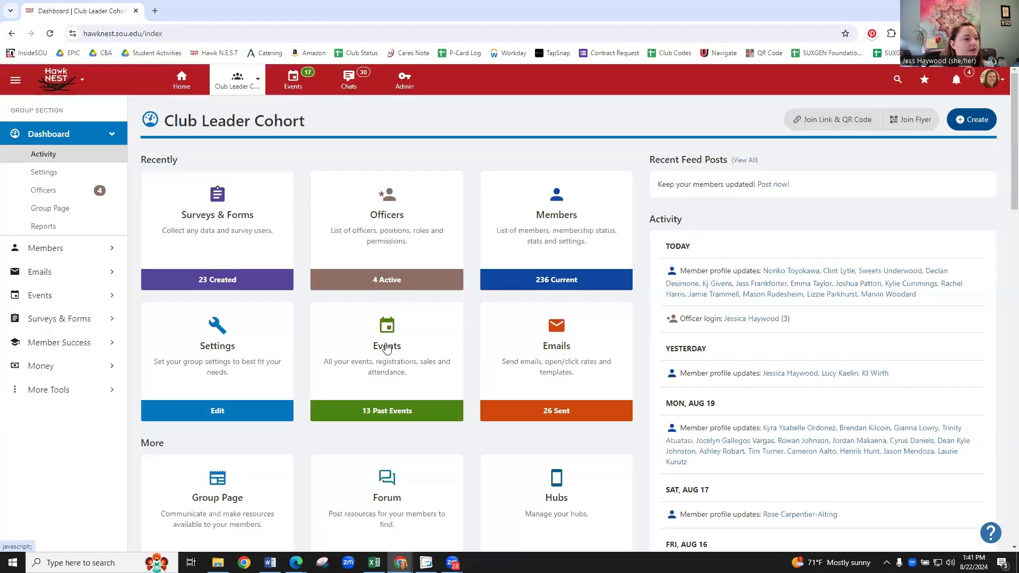
pyautogui.click(384, 342)
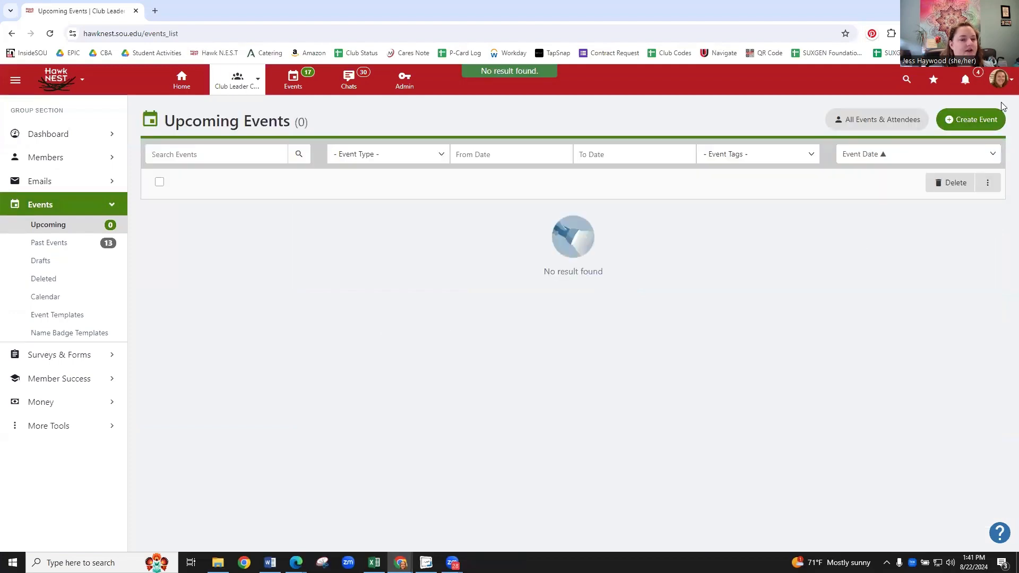
pyautogui.click(979, 125)
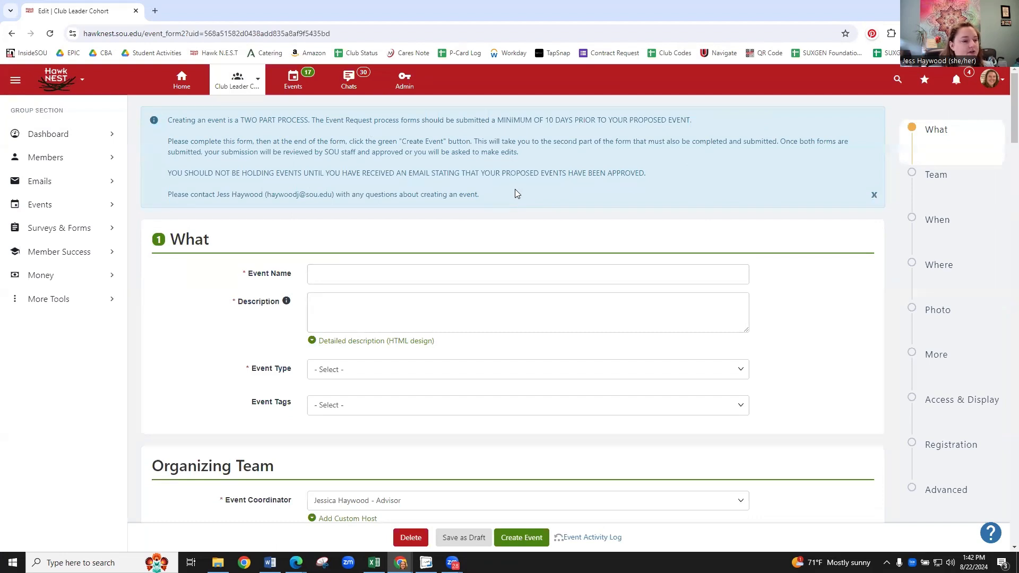
# Step: Name the new event "Club Involvement Fair"
pyautogui.scroll(-1, 512, 197)
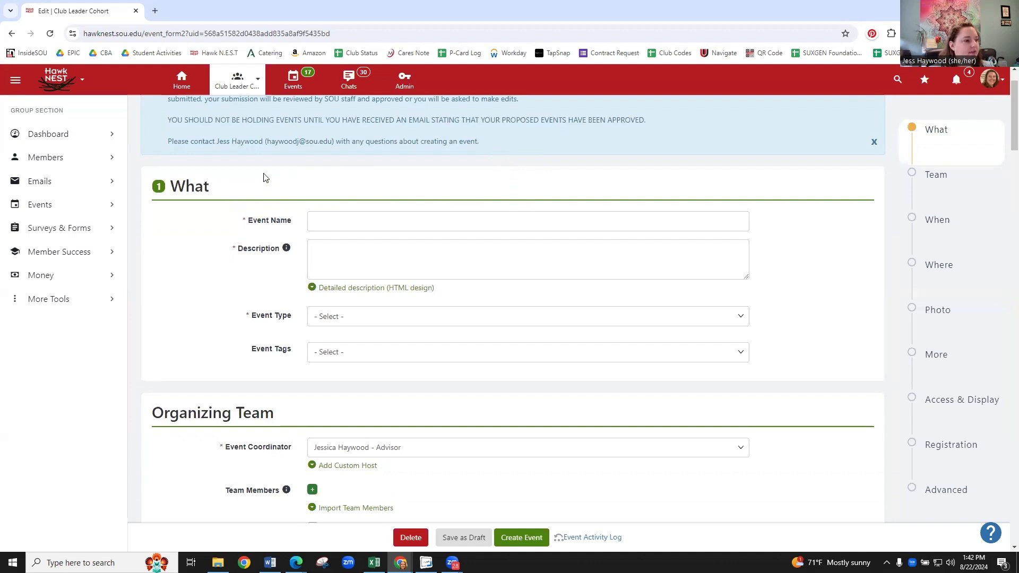
pyautogui.scroll(-1, 268, 177)
pyautogui.click(338, 169)
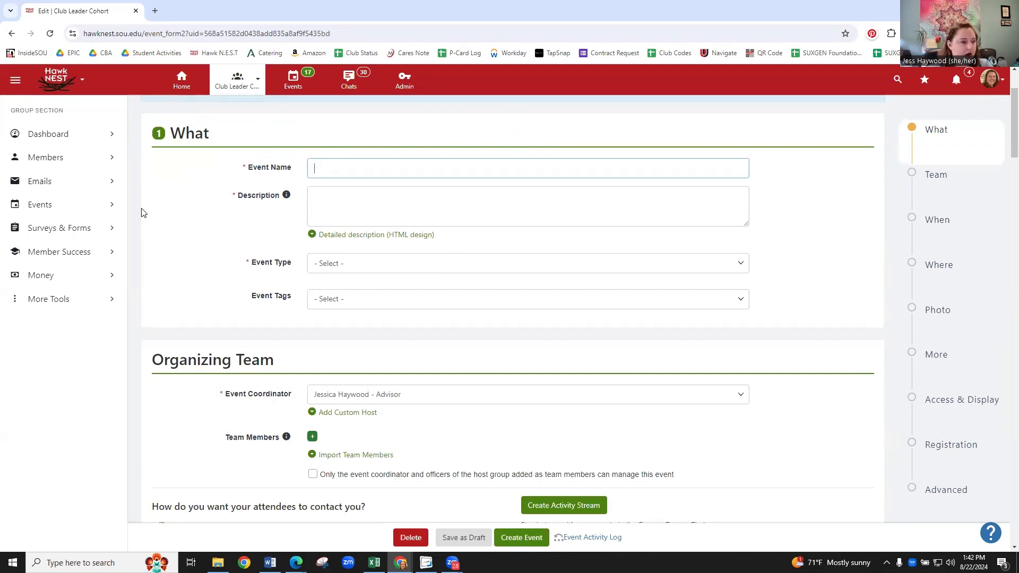
pyautogui.write('Clu')
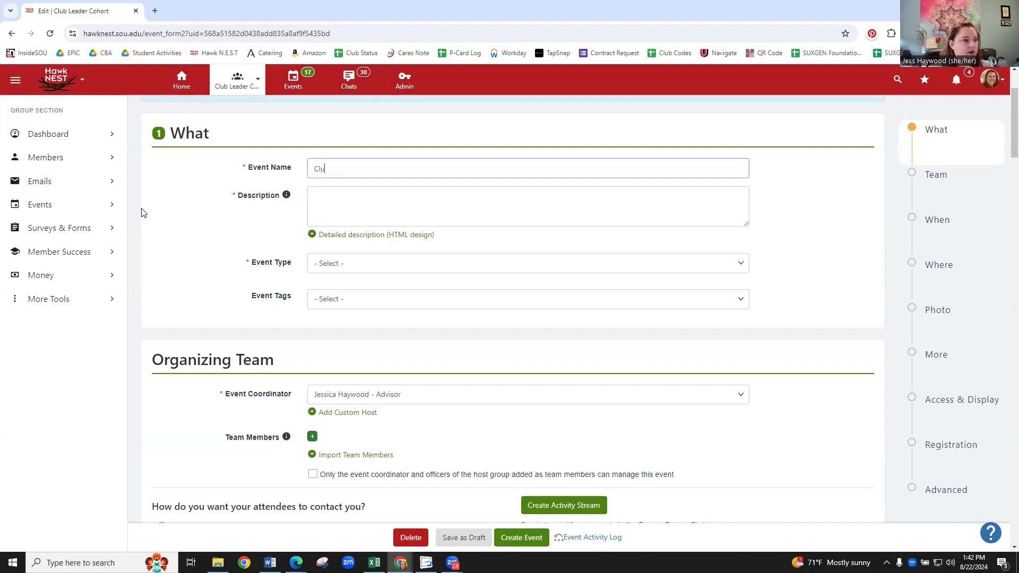
pyautogui.write('b Involvement Fair')
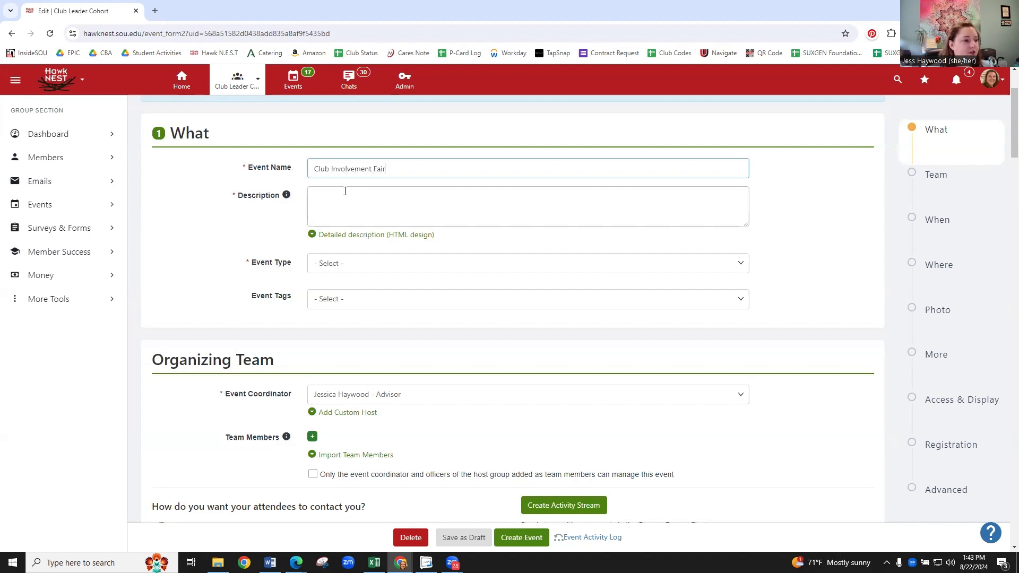
# Step: Enter a description inviting students to meet clubs at the fair on Thursday Sept 26th, 11am-2pm, and set the event type to Week of Welcome
pyautogui.moveTo(288, 196)
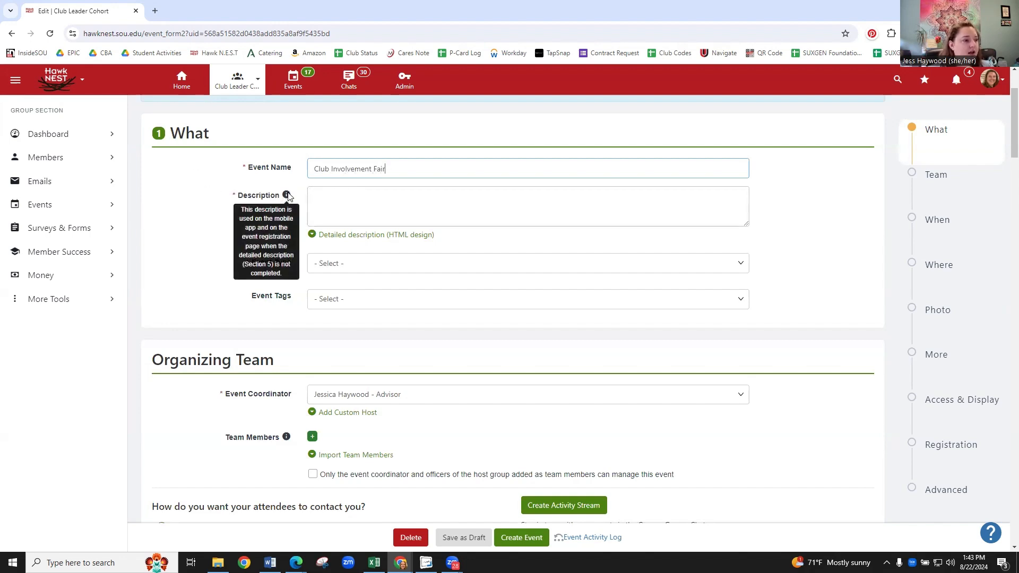
pyautogui.click(314, 194)
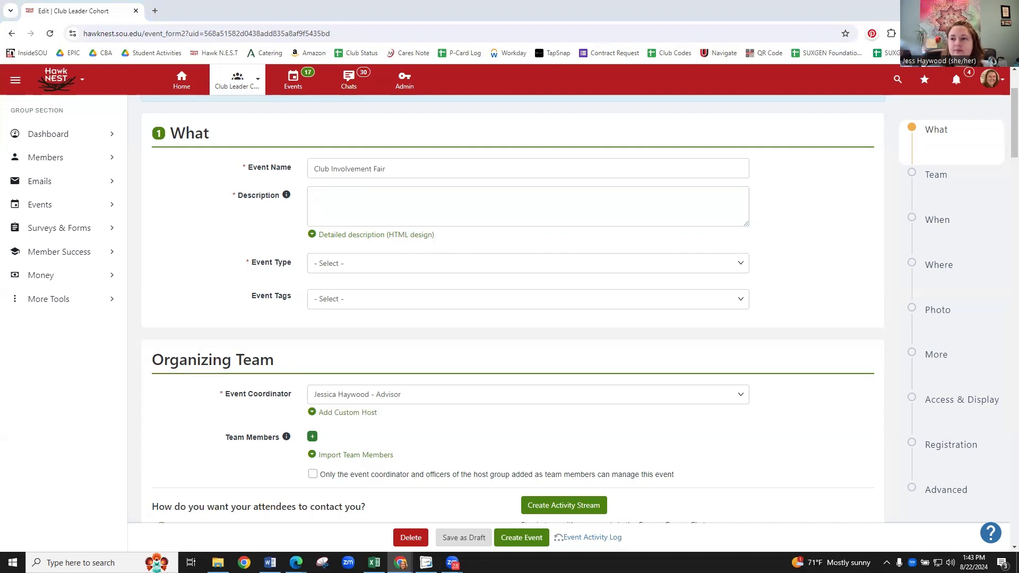
pyautogui.write('Want to get involved on campus? Visiting the Club Involvement Fair on Thursday Sept 26th from 11am-2pm is the best way to meet club members! Many of our 40+ clubs will have a table at the fair where you can drop by, meet the student leaders, and learn about how to get involved in the club!')
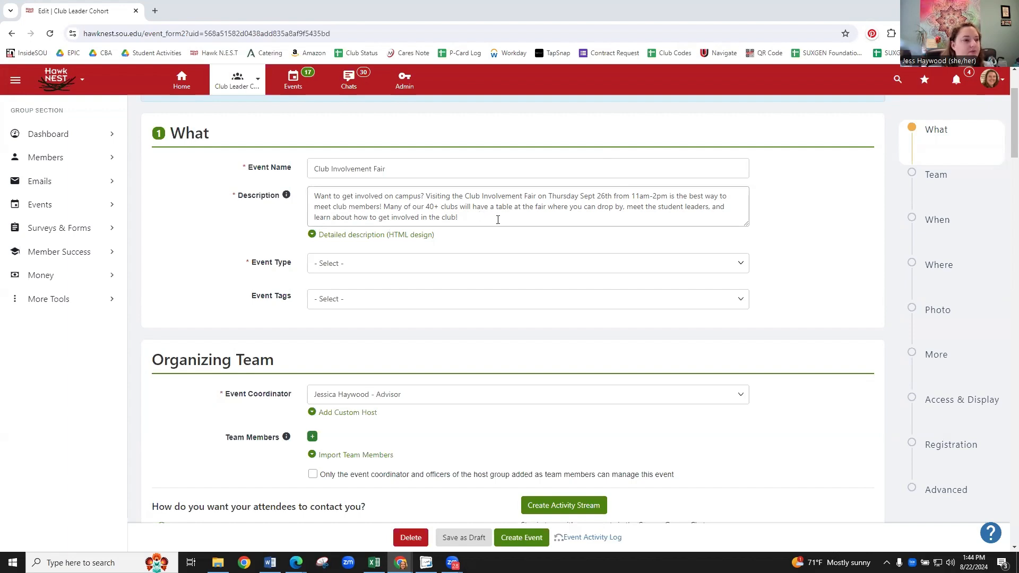
pyautogui.click(345, 265)
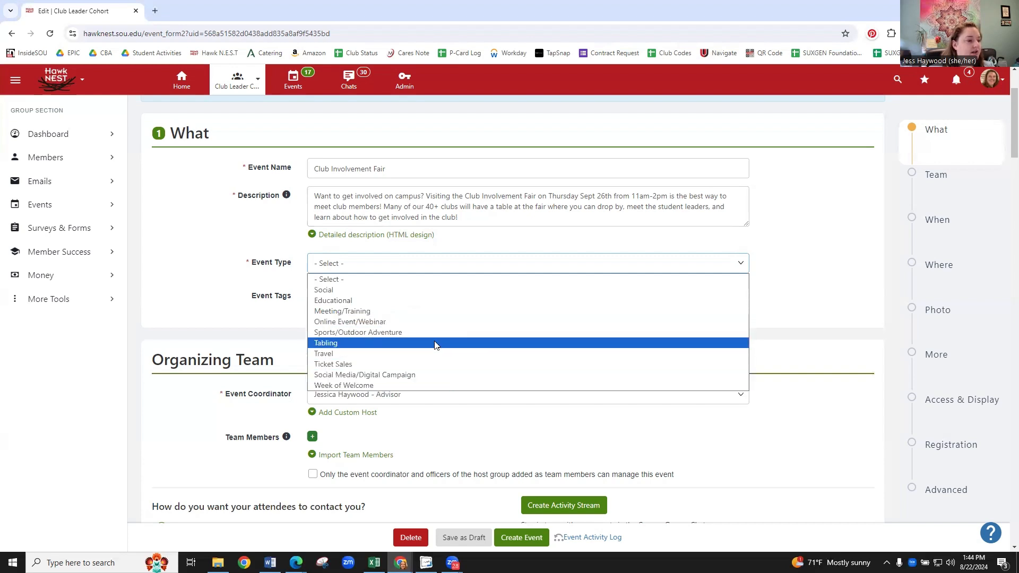
pyautogui.click(365, 386)
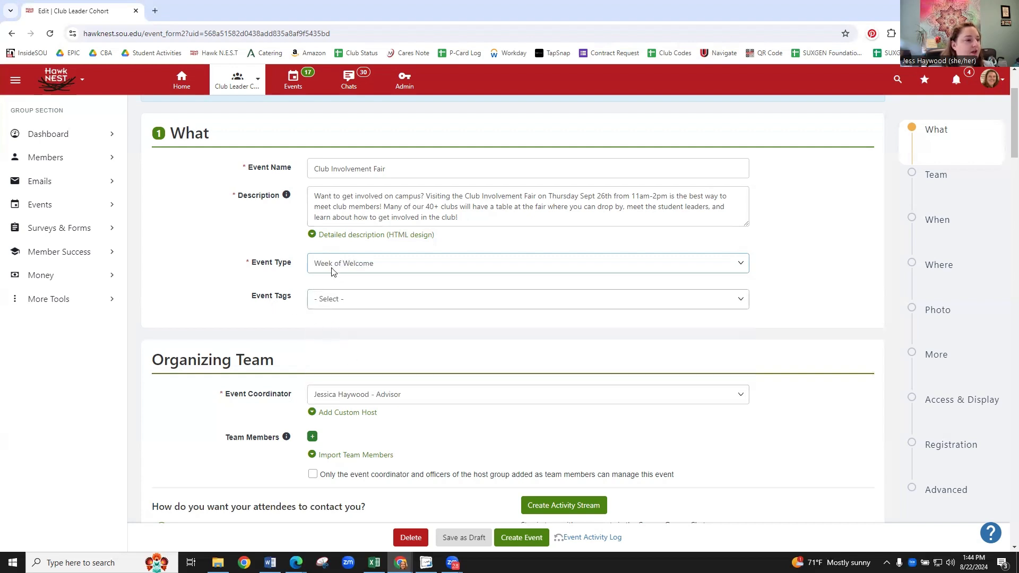
# Step: Tag the event Belonging, Campus Traditions, Entertainment, Equity, Diversity, Inclusion, Incentive/Giveaway, Leadership, Learning Opportunity, Orientation, Personal Growth, Social and Stevenson Union
pyautogui.click(355, 302)
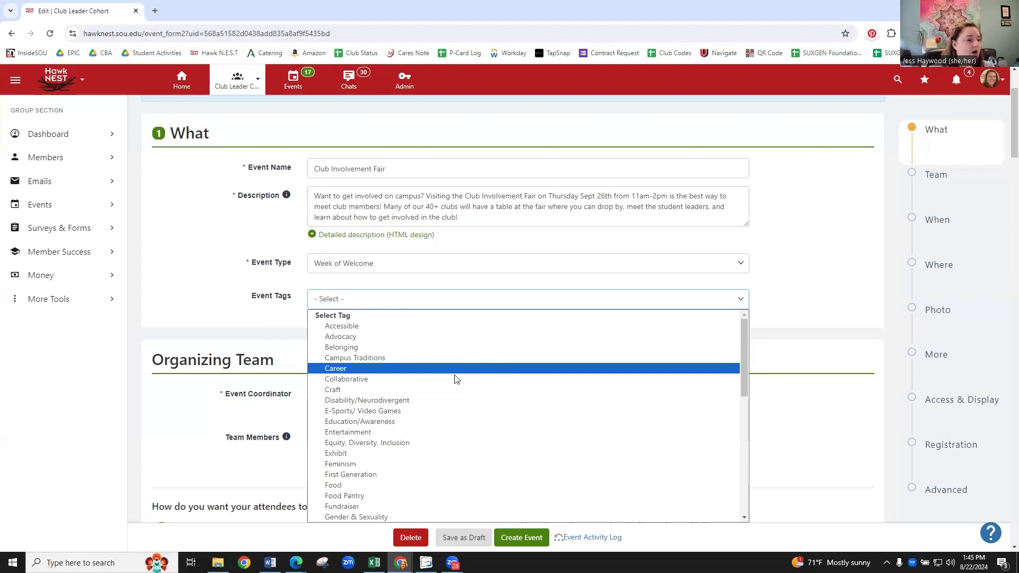
pyautogui.scroll(-8, 425, 435)
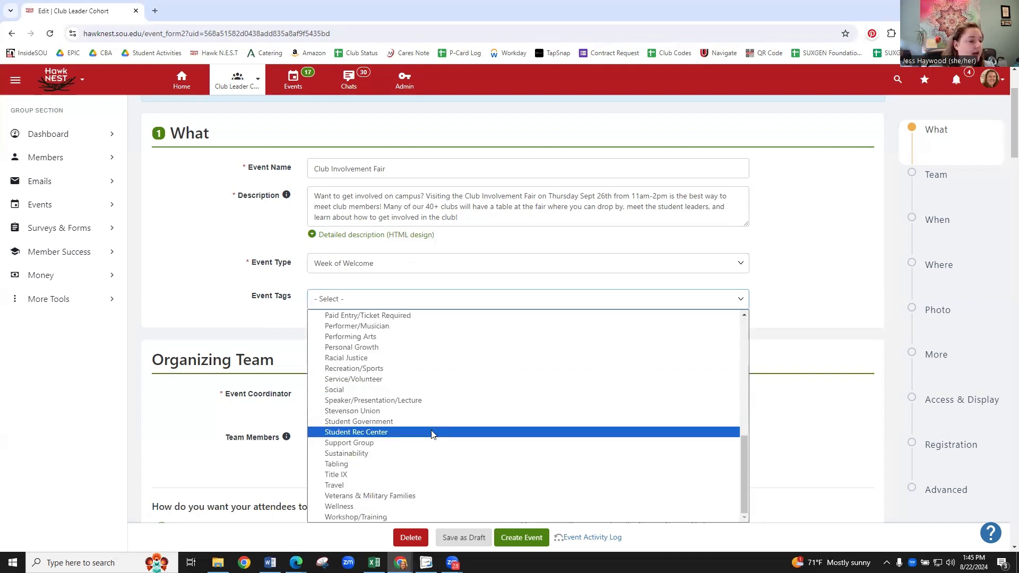
pyautogui.scroll(8, 435, 433)
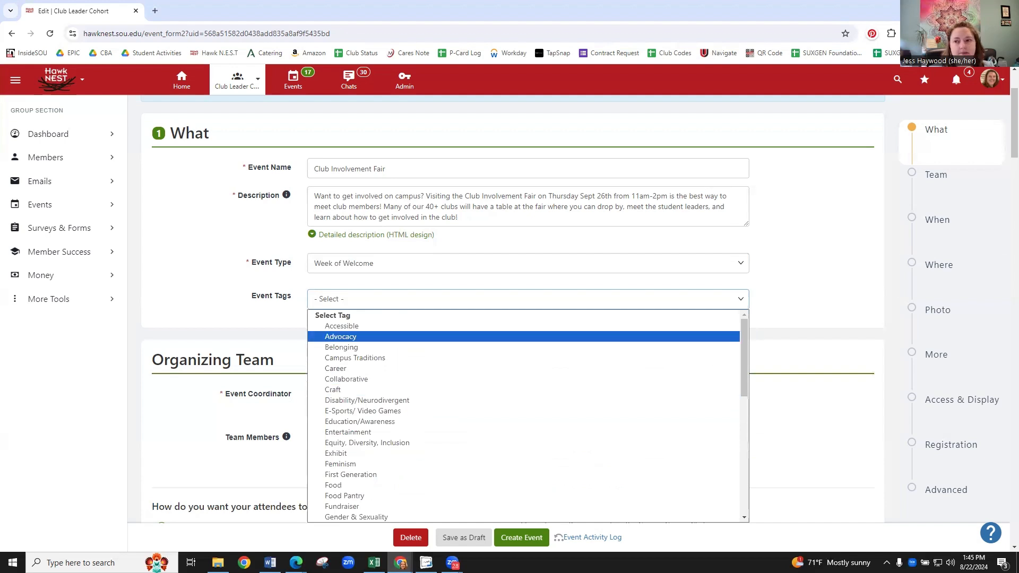
pyautogui.click(800, 312)
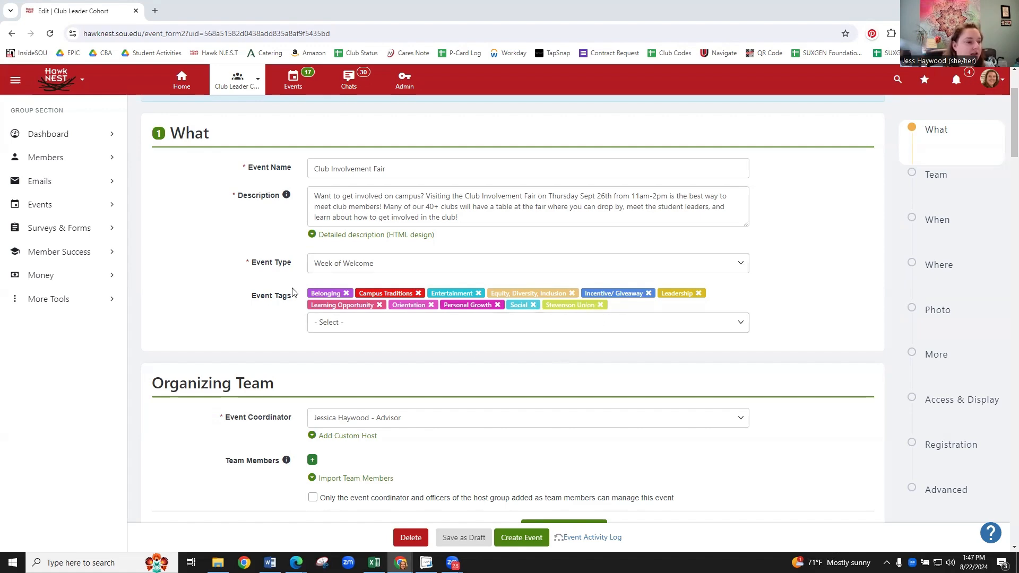
# Step: Check the event coordinator choices and set the event's start date to 26 Sep 24
pyautogui.scroll(-3, 291, 292)
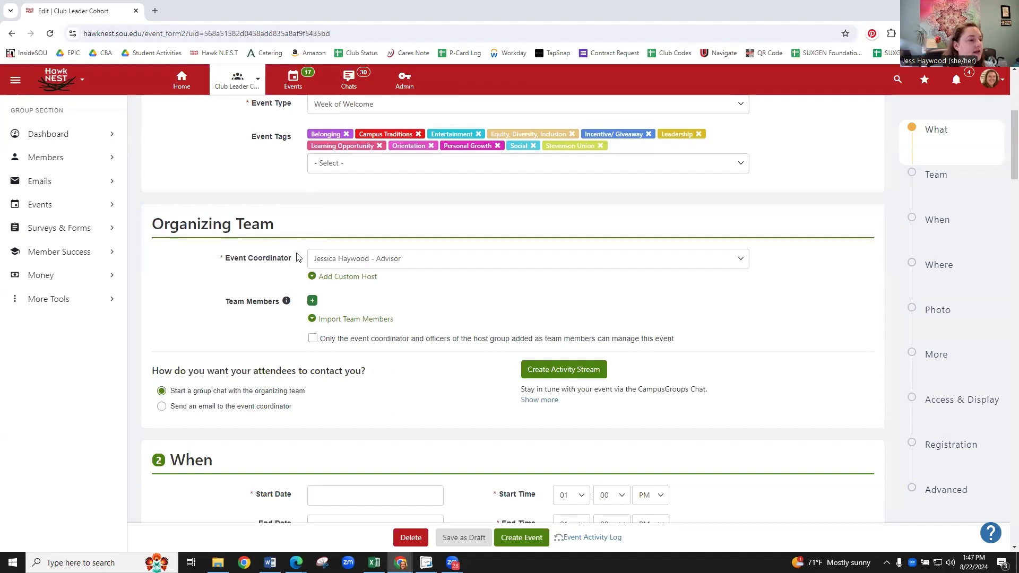
pyautogui.click(430, 260)
pyautogui.click(431, 261)
pyautogui.scroll(-4, 442, 275)
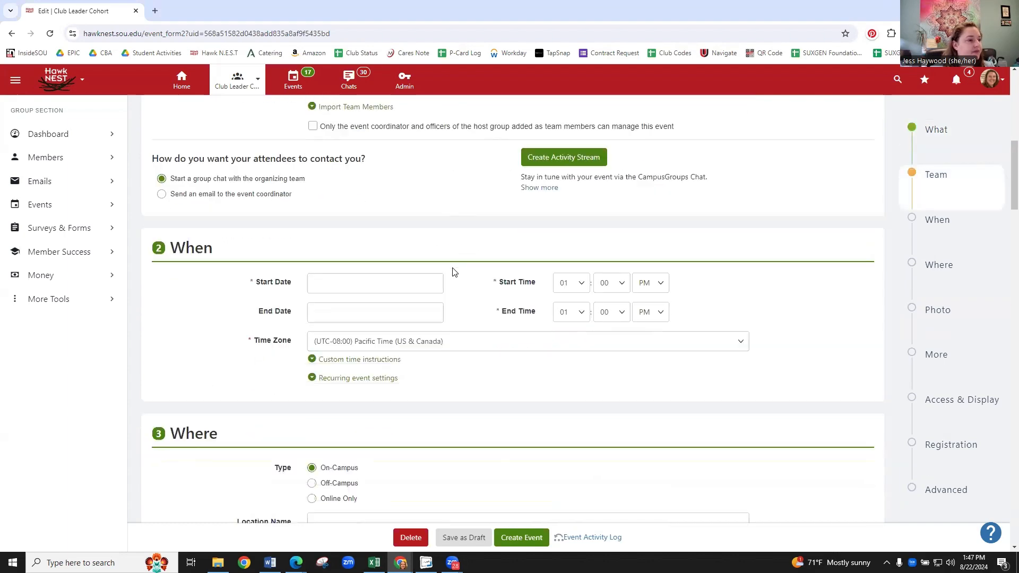
pyautogui.click(346, 285)
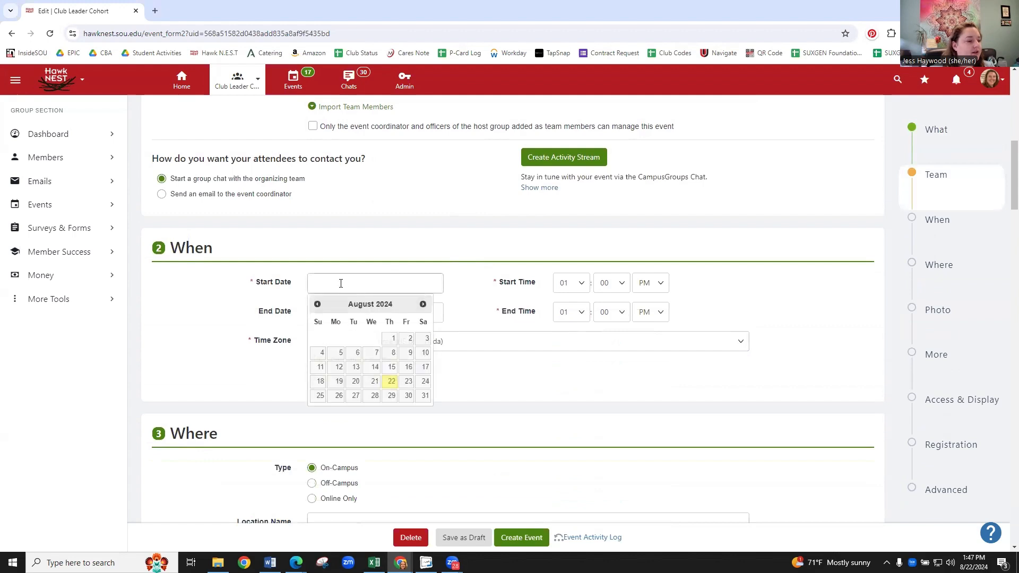
pyautogui.click(423, 304)
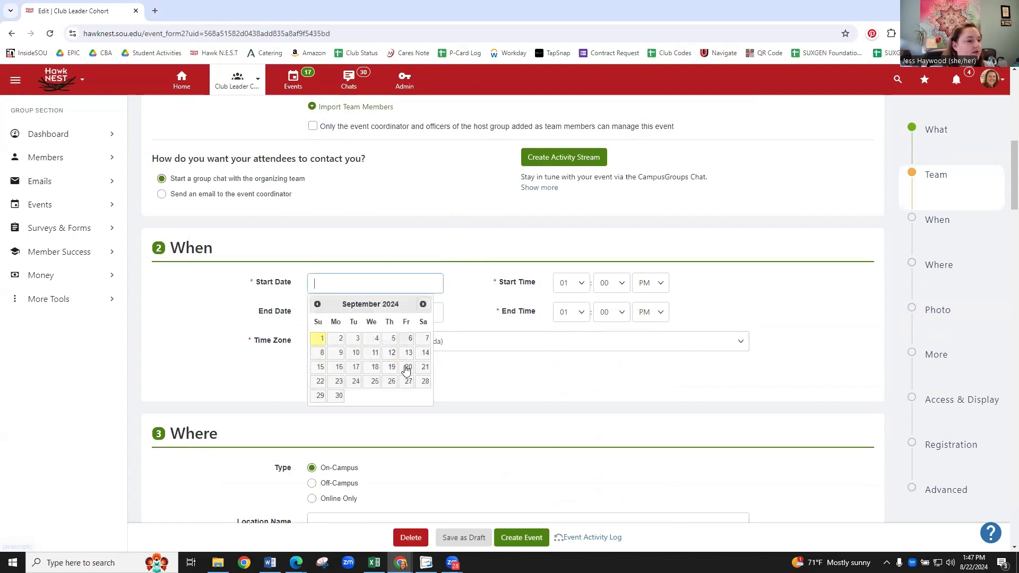
pyautogui.click(391, 383)
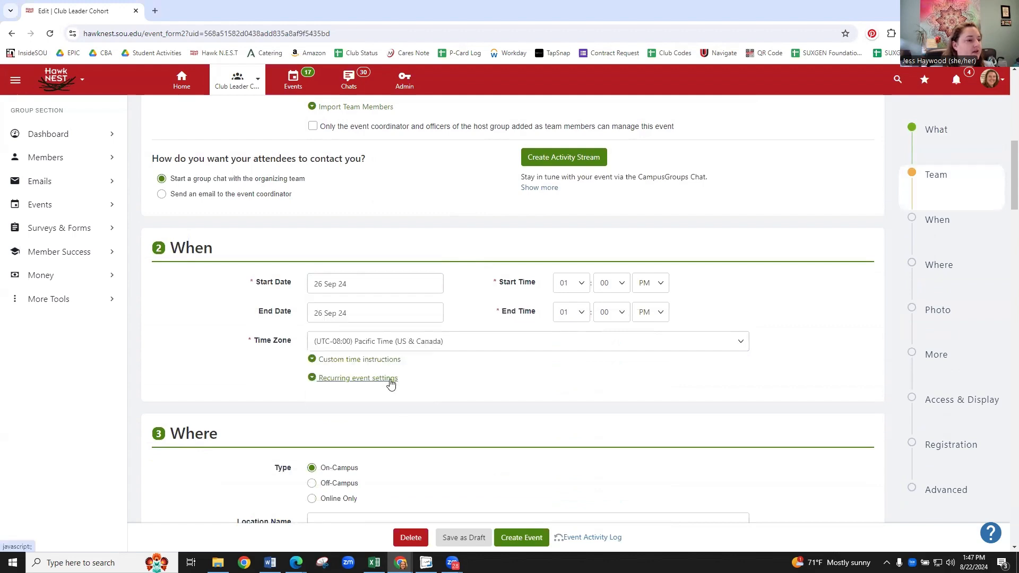
# Step: Set the event's start time to 11:00 AM and its end time to 02:00 PM
pyautogui.click(581, 285)
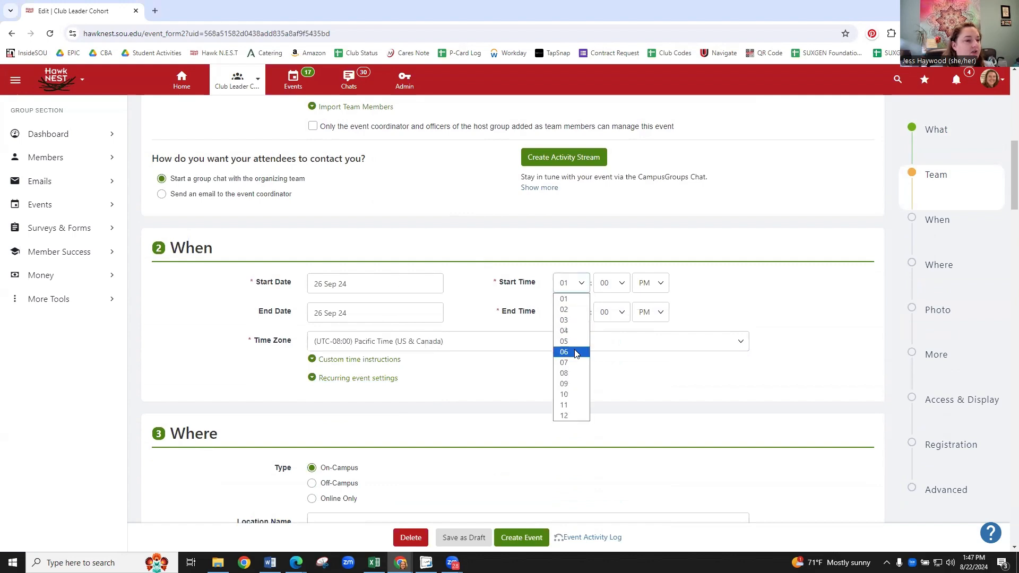
pyautogui.click(565, 404)
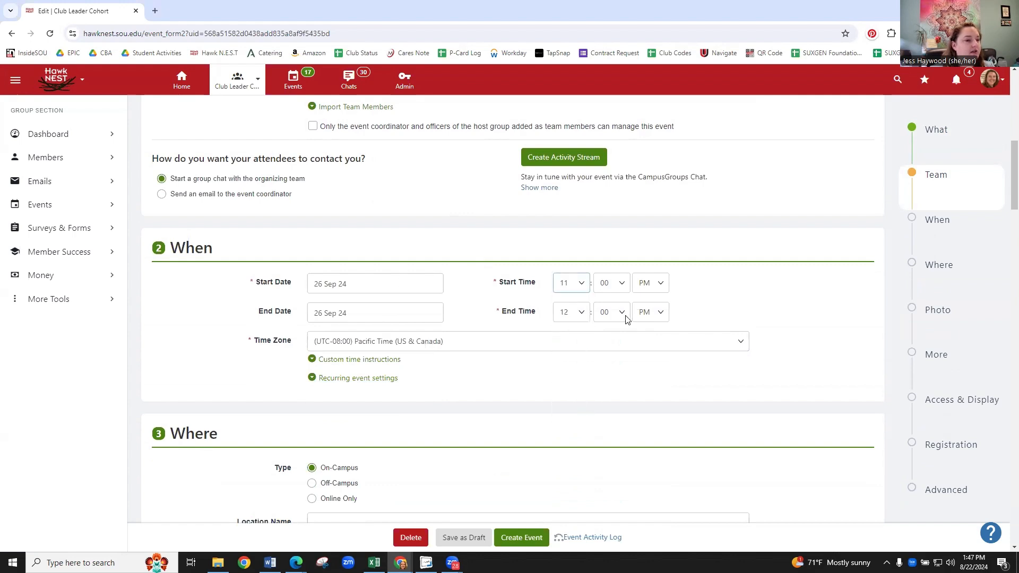
pyautogui.click(663, 284)
pyautogui.click(663, 301)
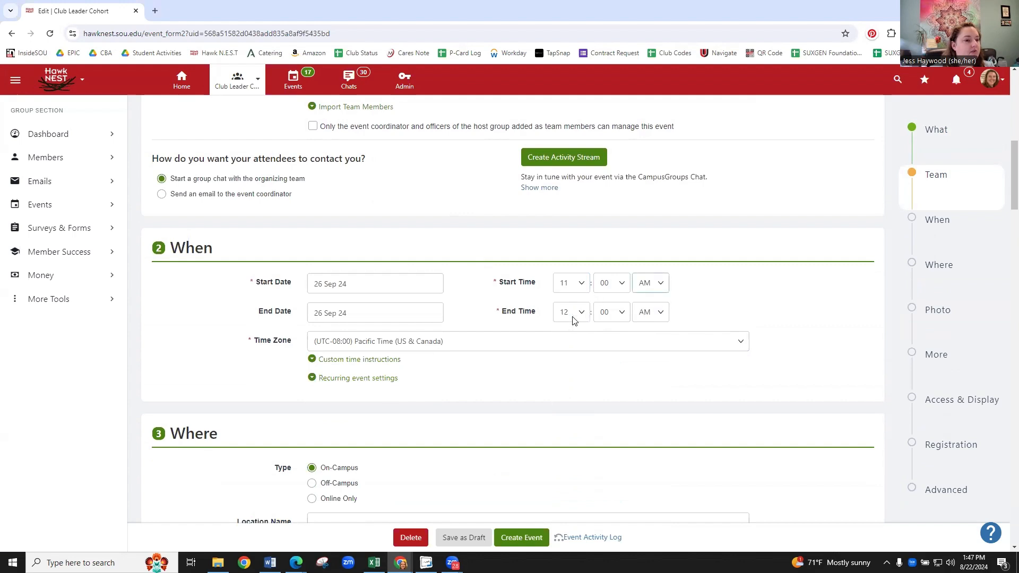
pyautogui.click(584, 313)
pyautogui.click(583, 340)
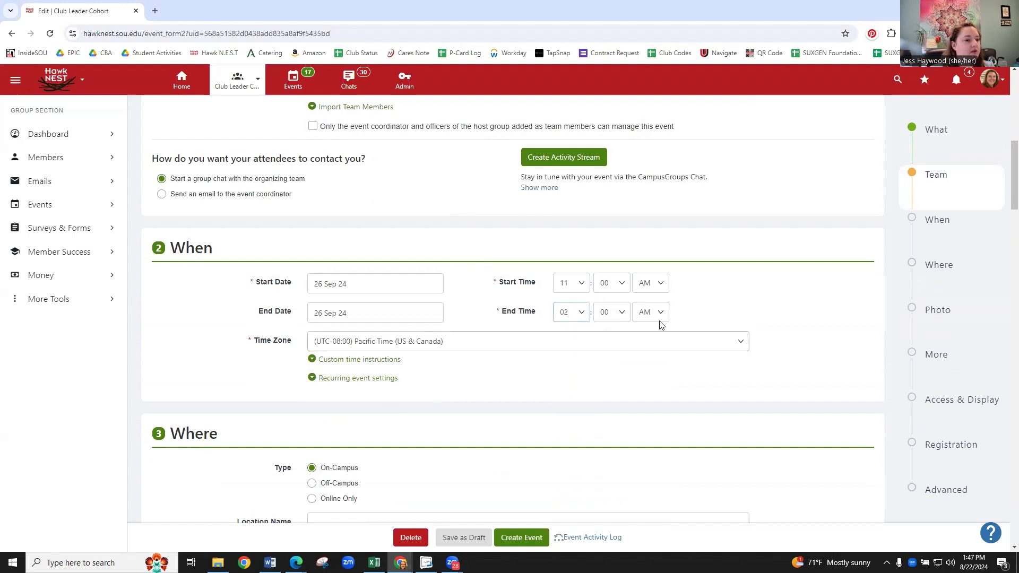
pyautogui.click(662, 318)
pyautogui.click(660, 338)
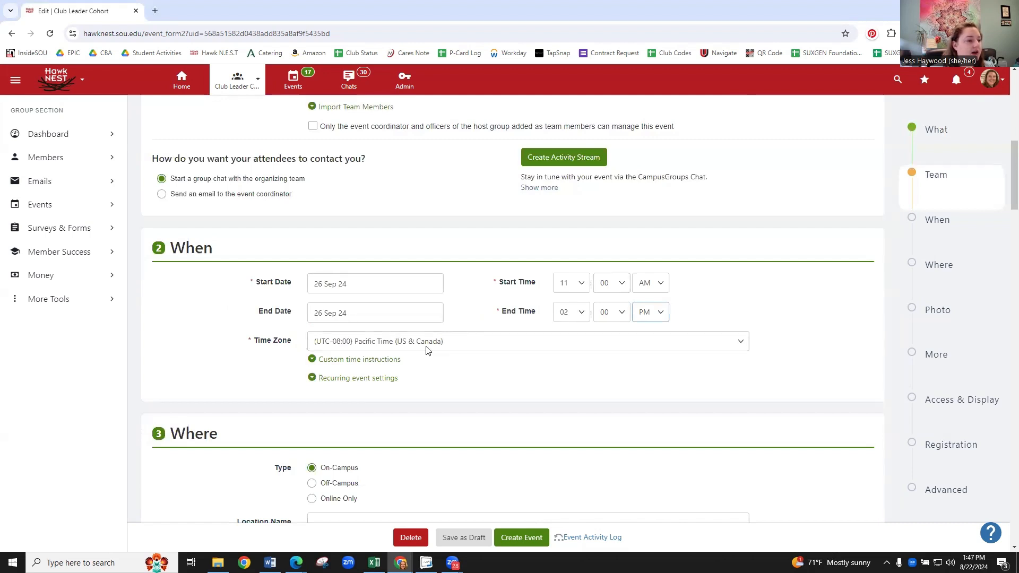
# Step: Enter "Stevenson Union Courtyard" as the location name for the on-campus event
pyautogui.scroll(-1, 448, 333)
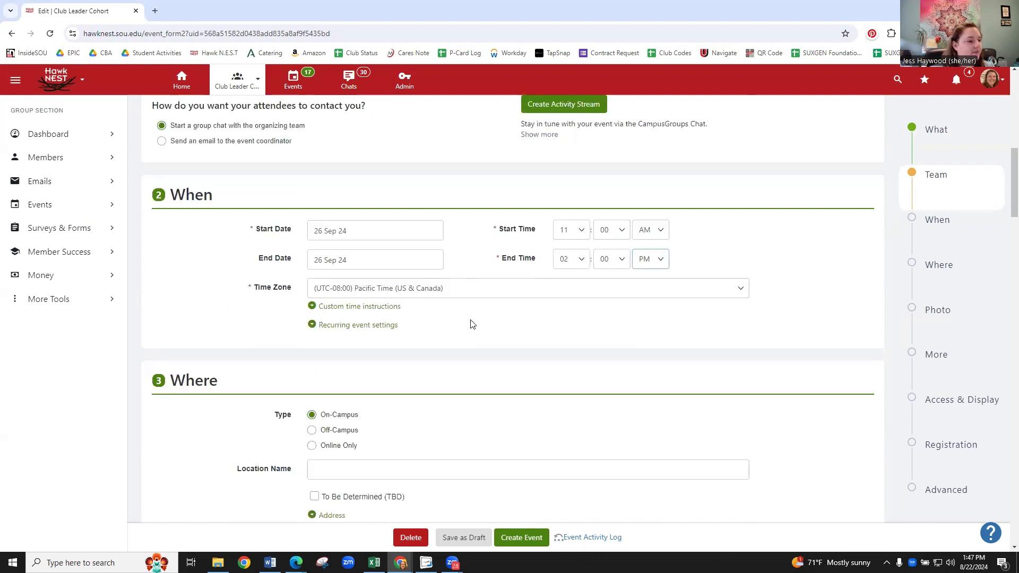
pyautogui.scroll(-4, 453, 239)
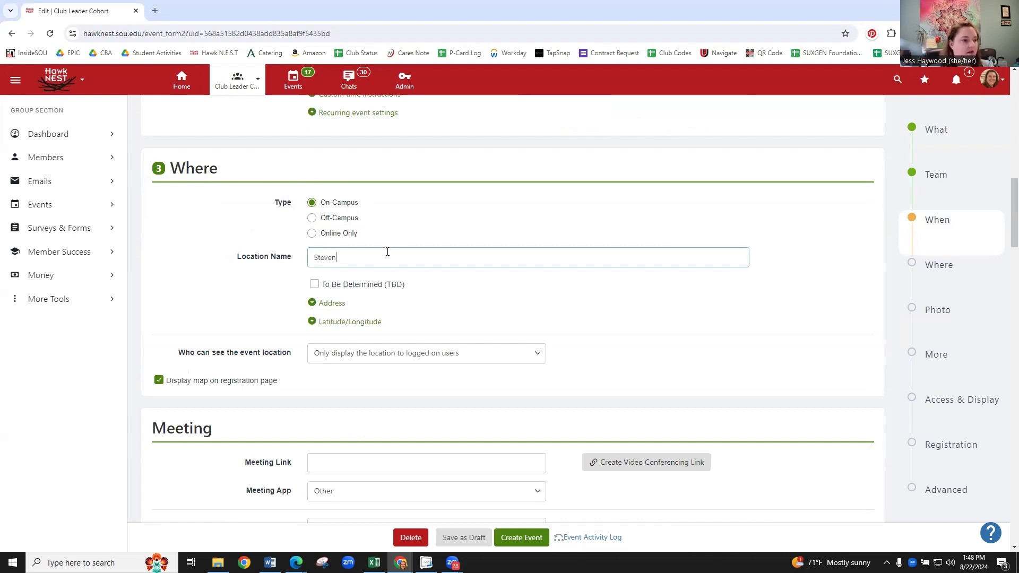
pyautogui.write('on ')
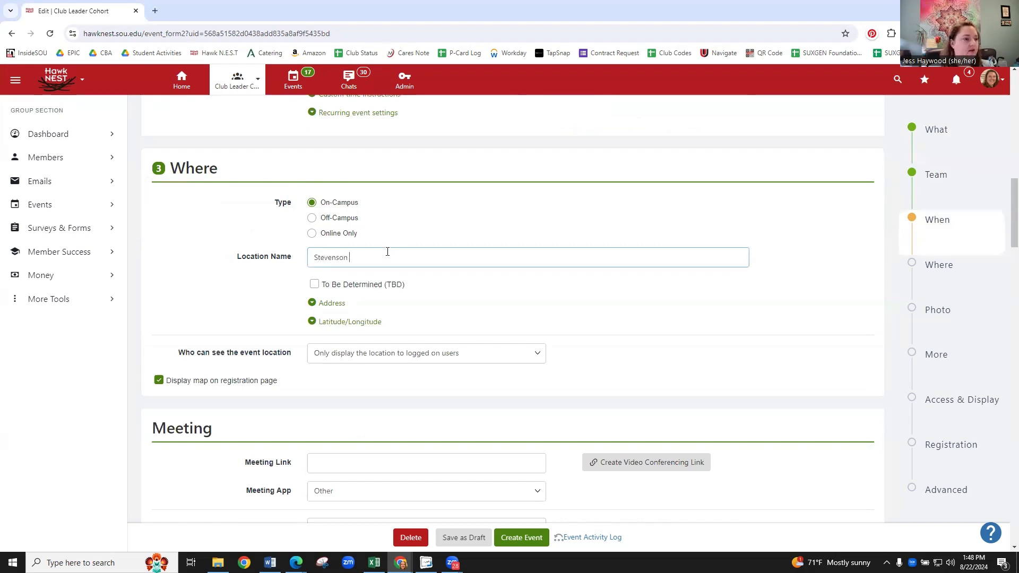
pyautogui.write('Union Courtyard')
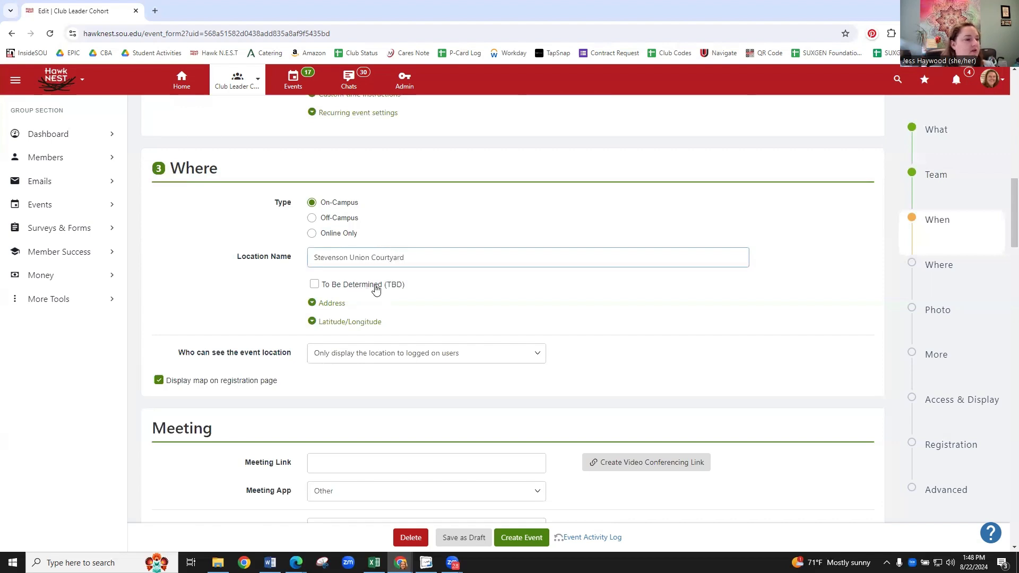
pyautogui.scroll(-2, 371, 283)
pyautogui.scroll(-2, 313, 275)
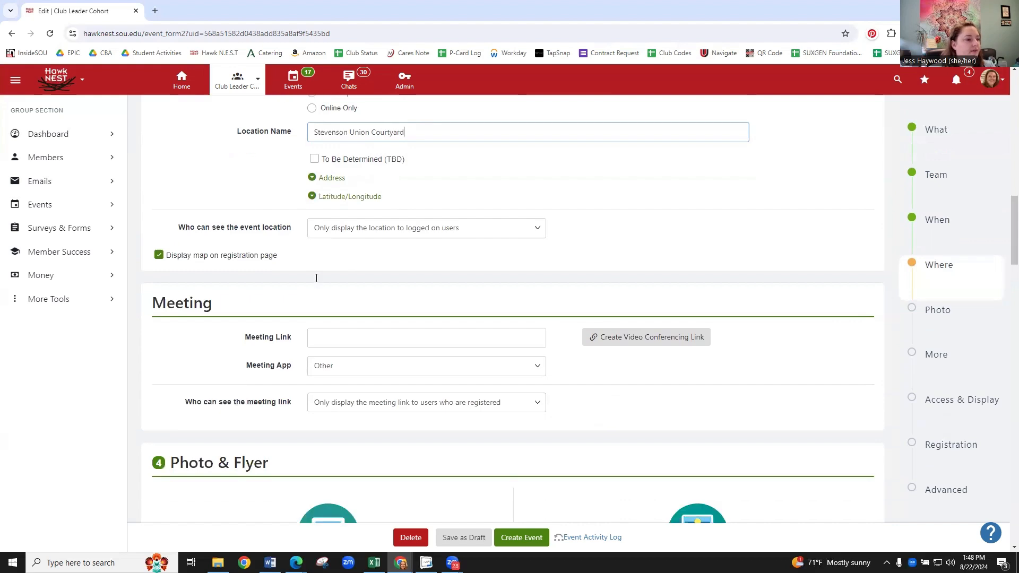
# Step: Set the event photo to the free gallery picture of people writing in notebooks beside a coffee cup, applying the crop and saving it
pyautogui.scroll(-2, 238, 276)
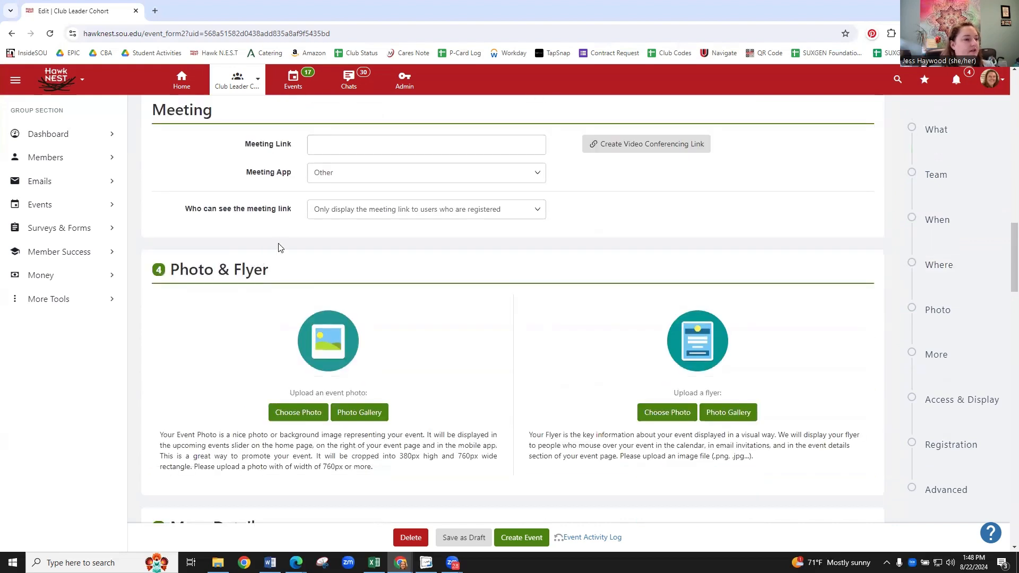
pyautogui.scroll(-2, 280, 245)
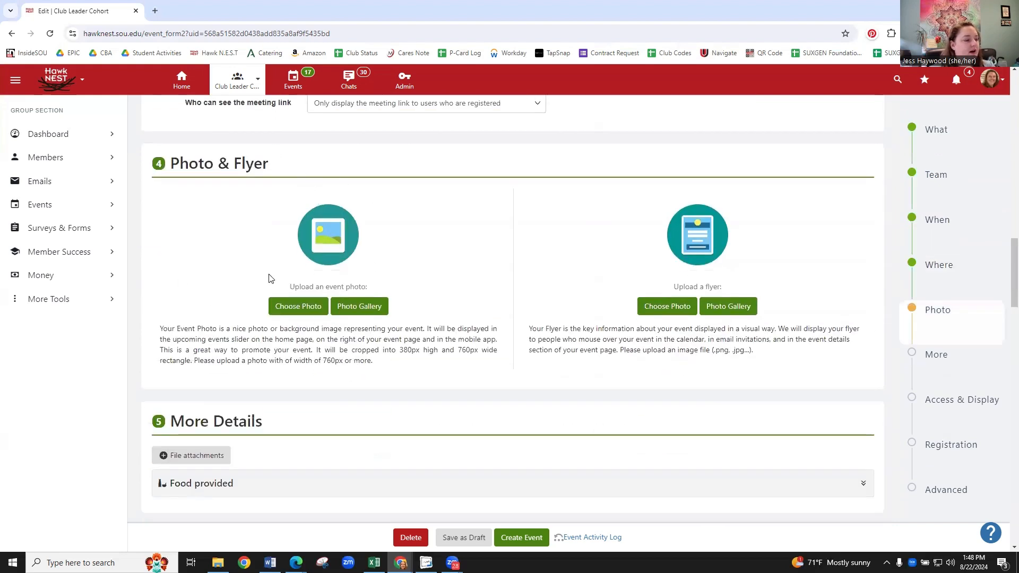
pyautogui.click(296, 310)
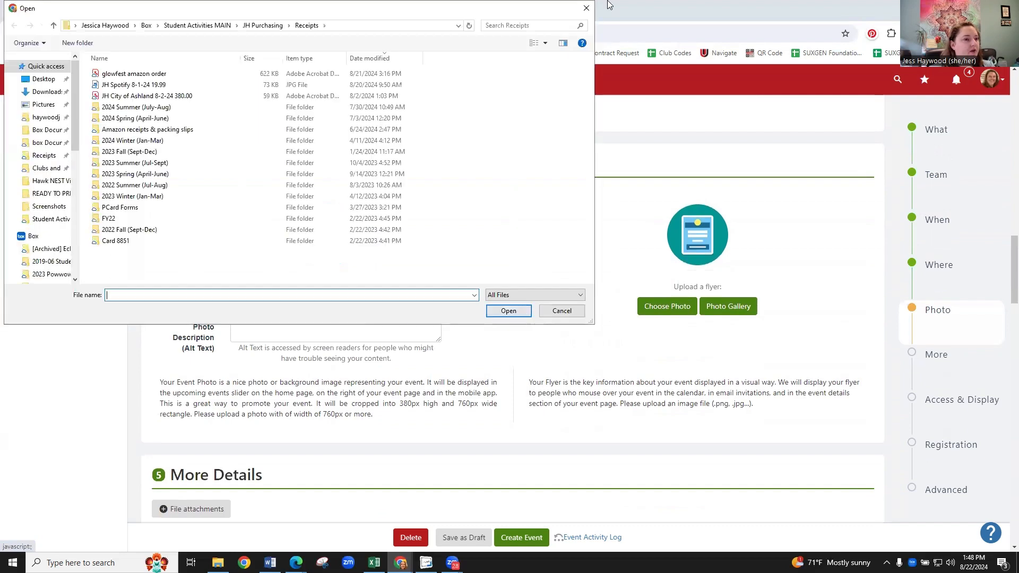
pyautogui.click(586, 8)
pyautogui.click(360, 304)
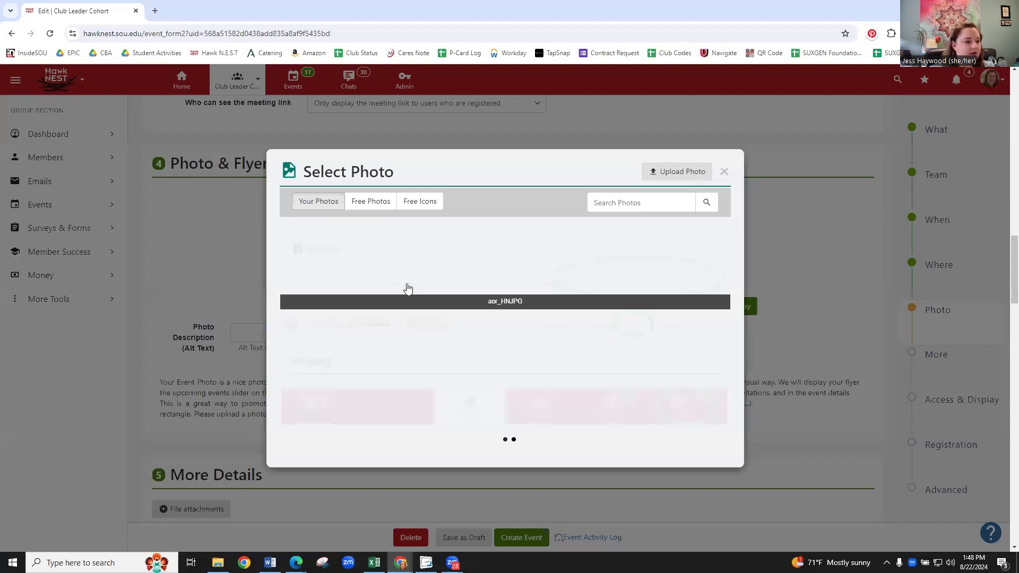
pyautogui.click(370, 203)
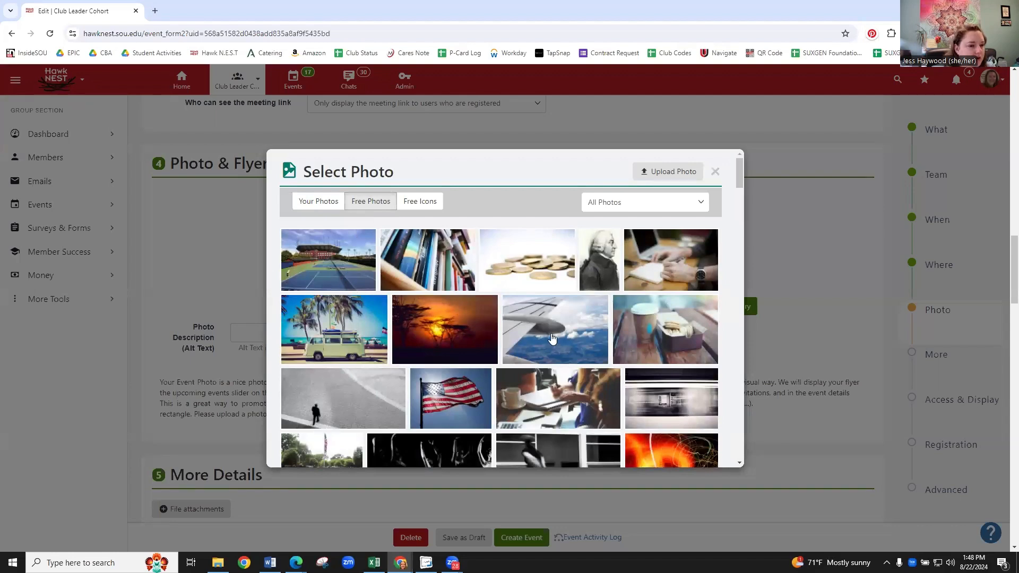
pyautogui.scroll(-2, 574, 313)
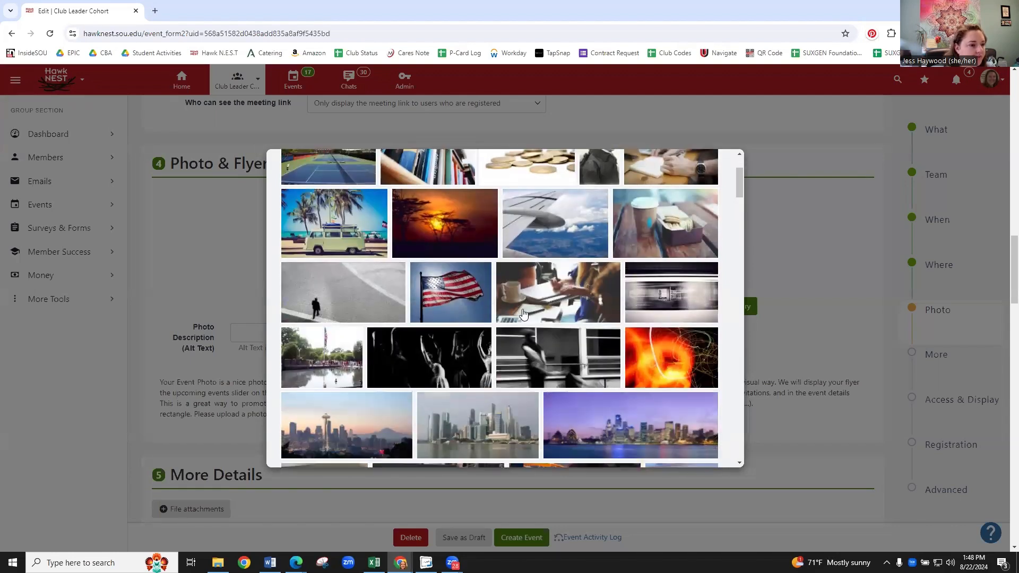
pyautogui.click(549, 285)
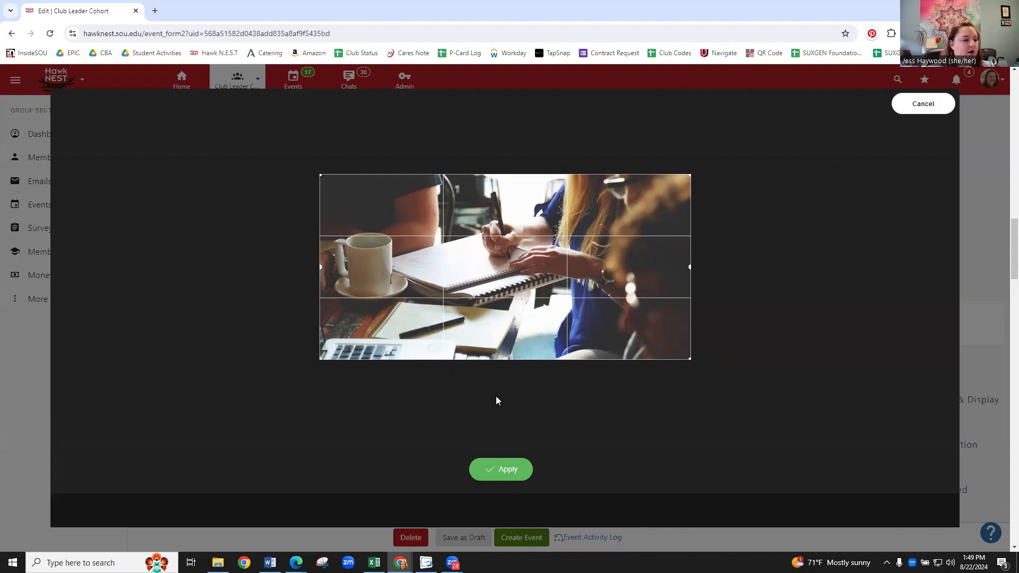
pyautogui.click(503, 471)
pyautogui.click(922, 104)
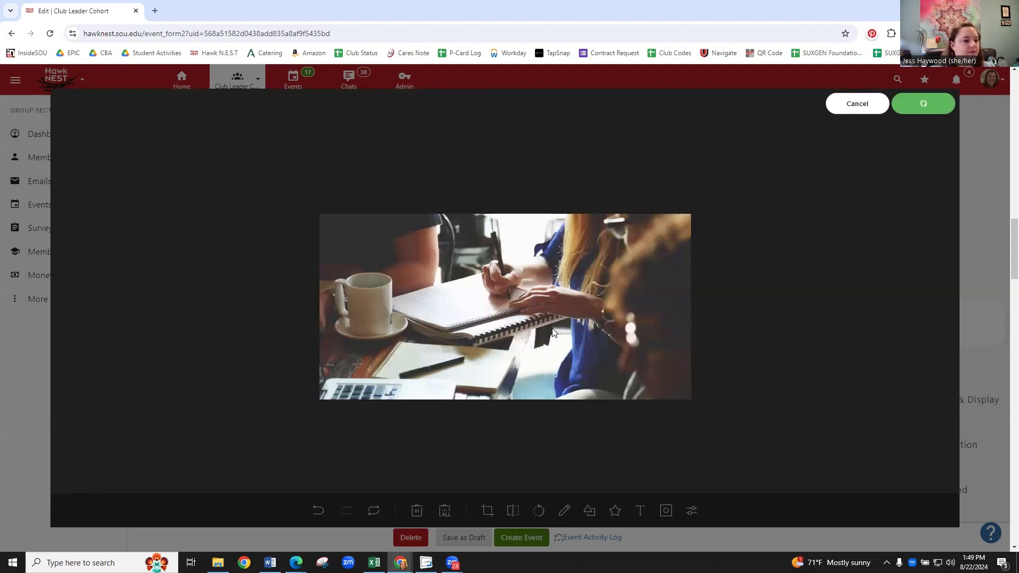
# Step: Allow only Southern Oregon University HawkNest users to register and make the event visible to logged on users only
pyautogui.scroll(-3, 536, 315)
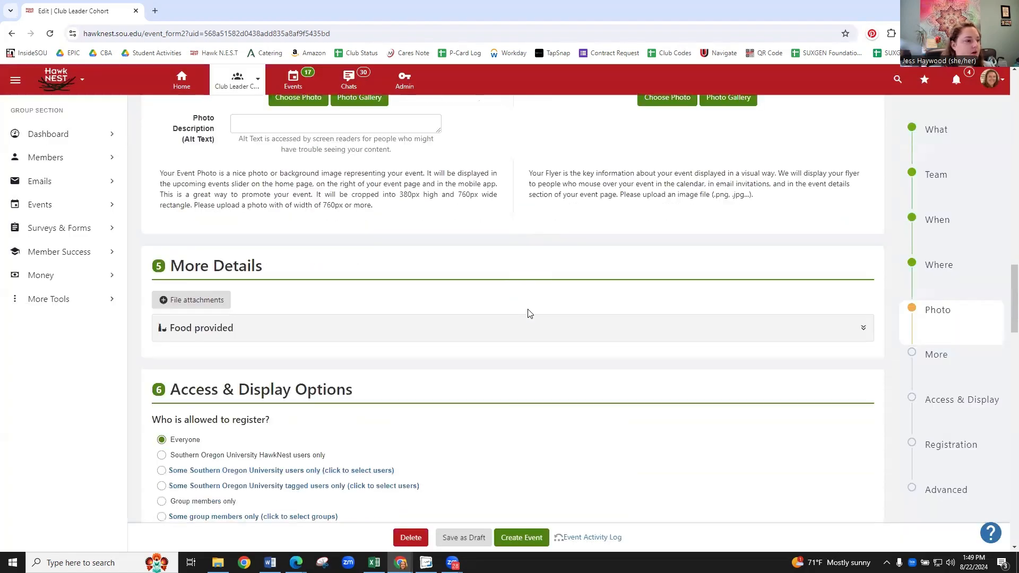
pyautogui.scroll(-4, 473, 282)
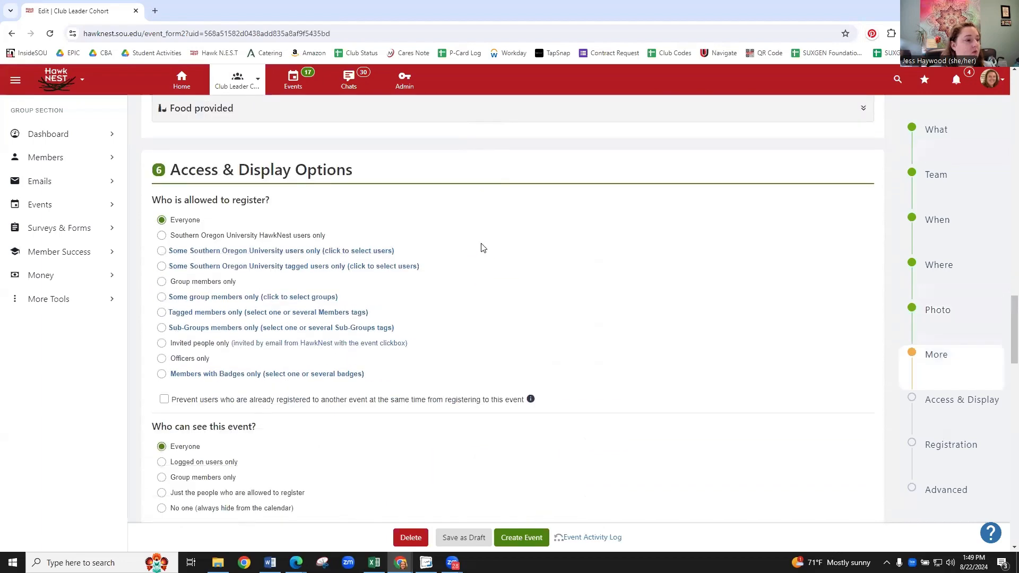
pyautogui.scroll(-1, 483, 248)
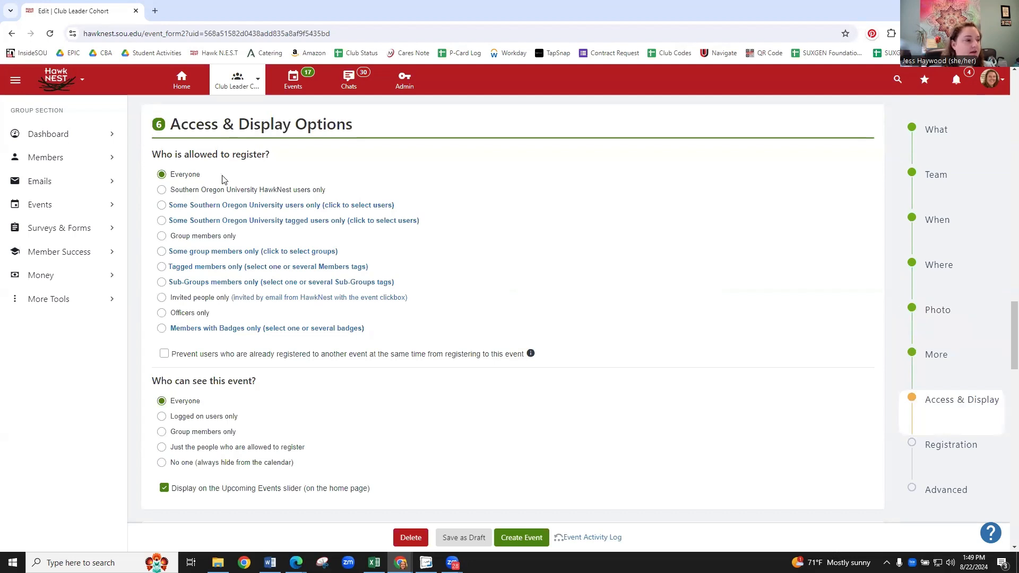
pyautogui.click(162, 191)
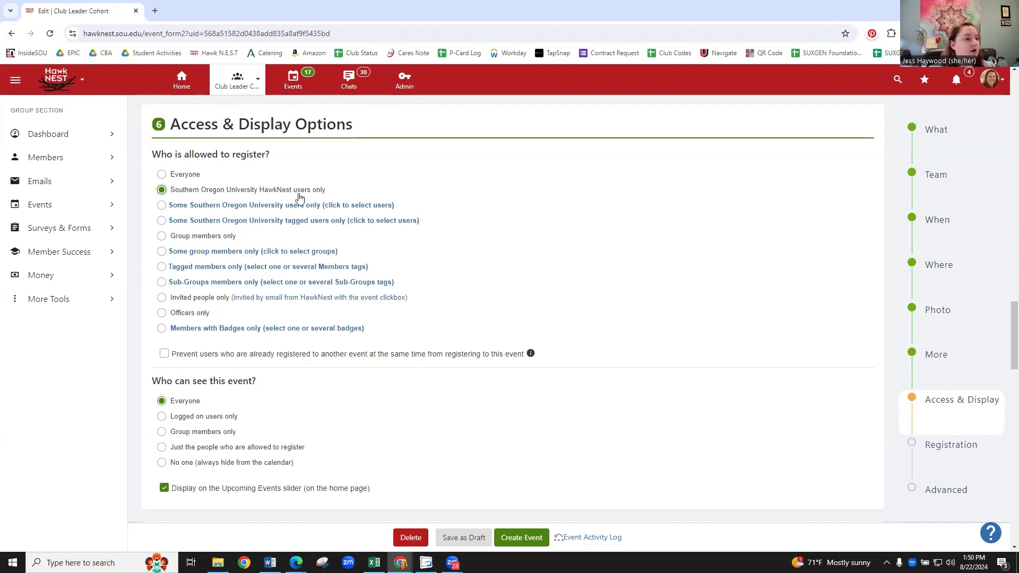
pyautogui.scroll(-3, 319, 342)
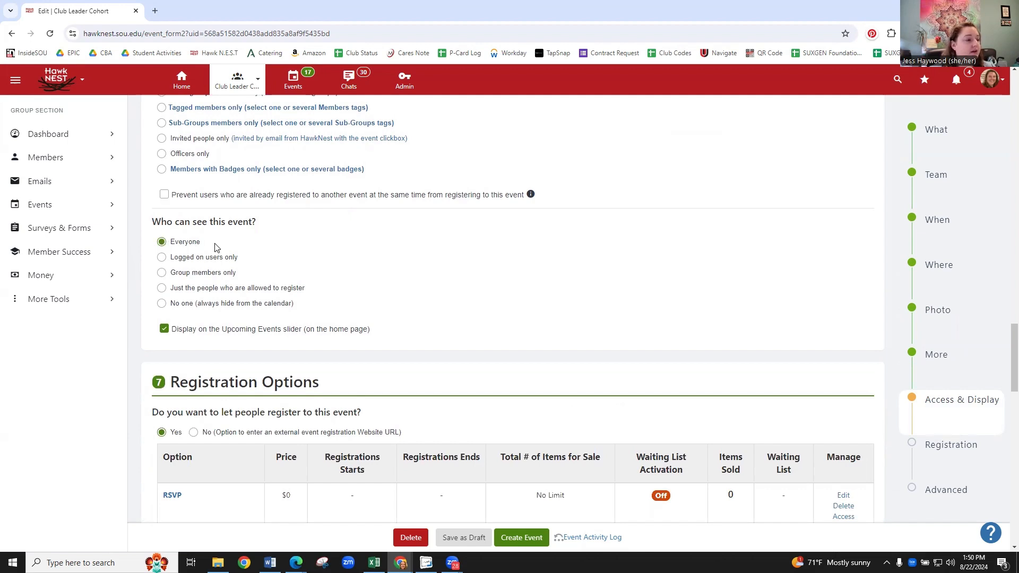
pyautogui.click(162, 259)
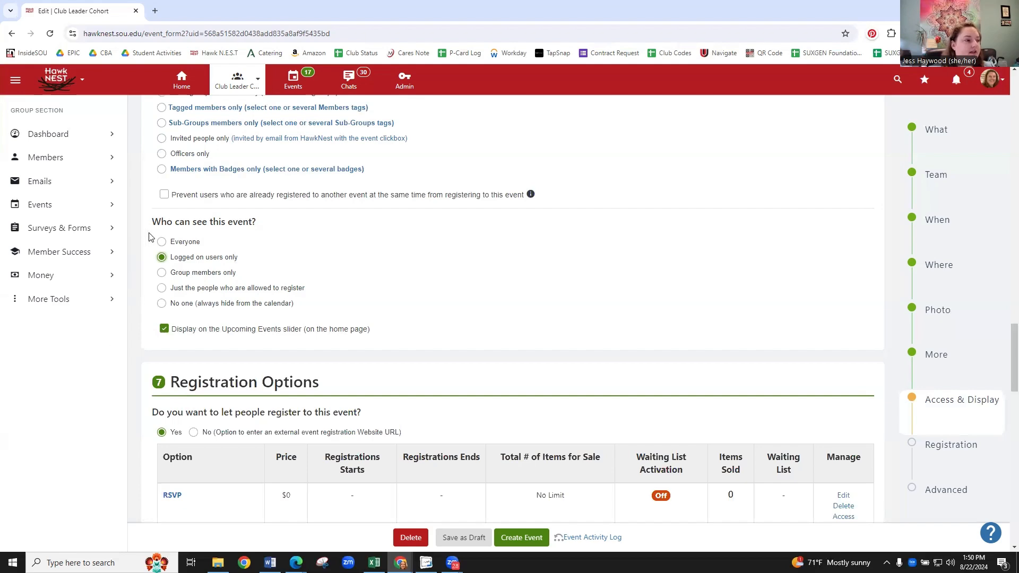
# Step: Review the registration and advanced options without changing them, and create the event
pyautogui.scroll(-5, 158, 258)
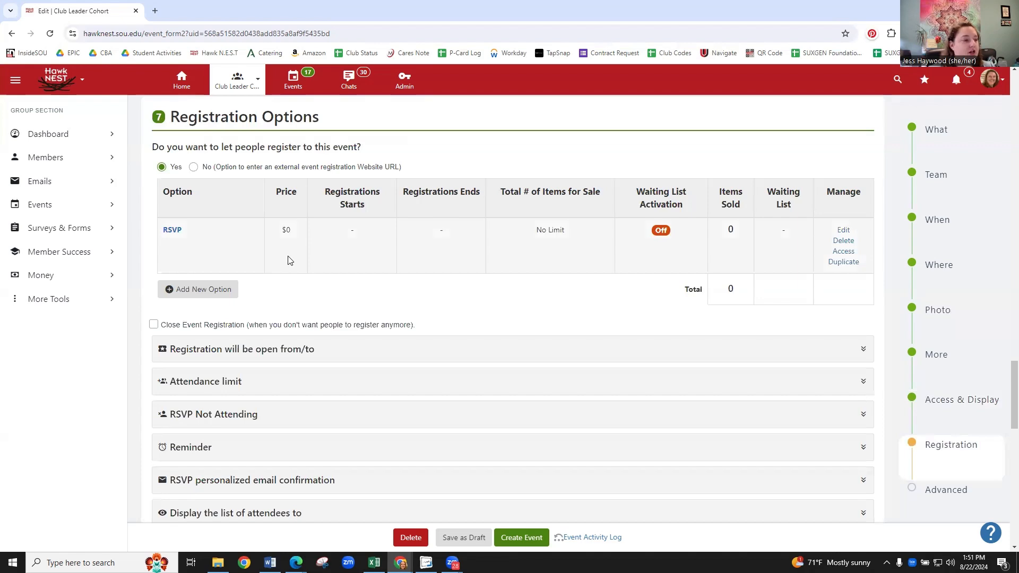
pyautogui.scroll(-2, 291, 287)
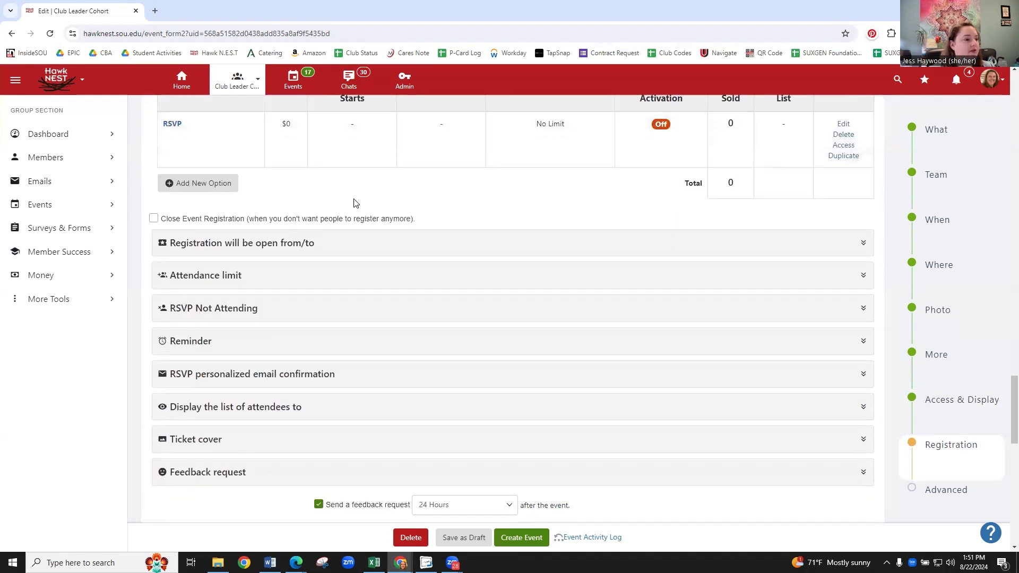
pyautogui.scroll(-1, 361, 201)
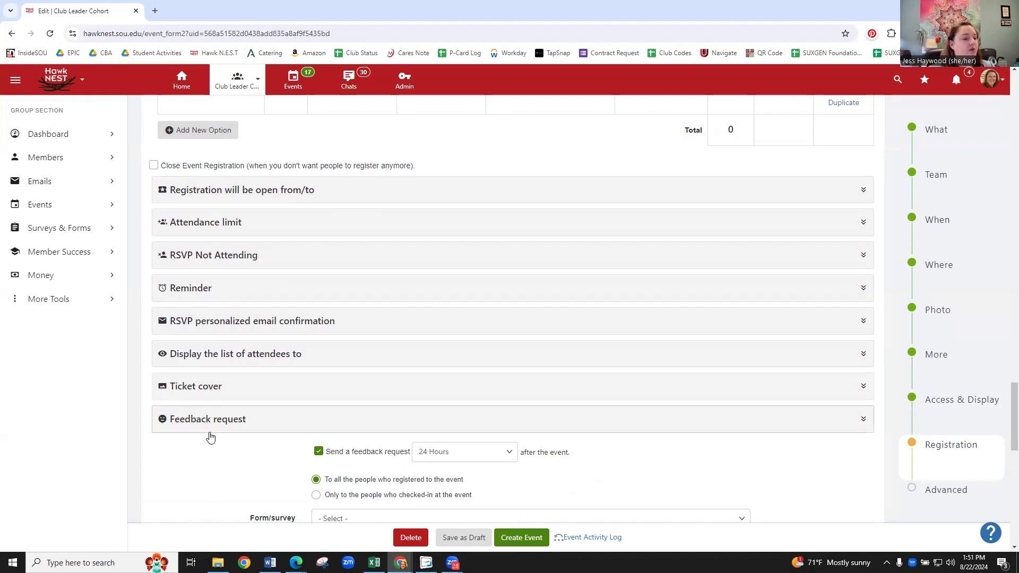
pyautogui.scroll(-4, 209, 432)
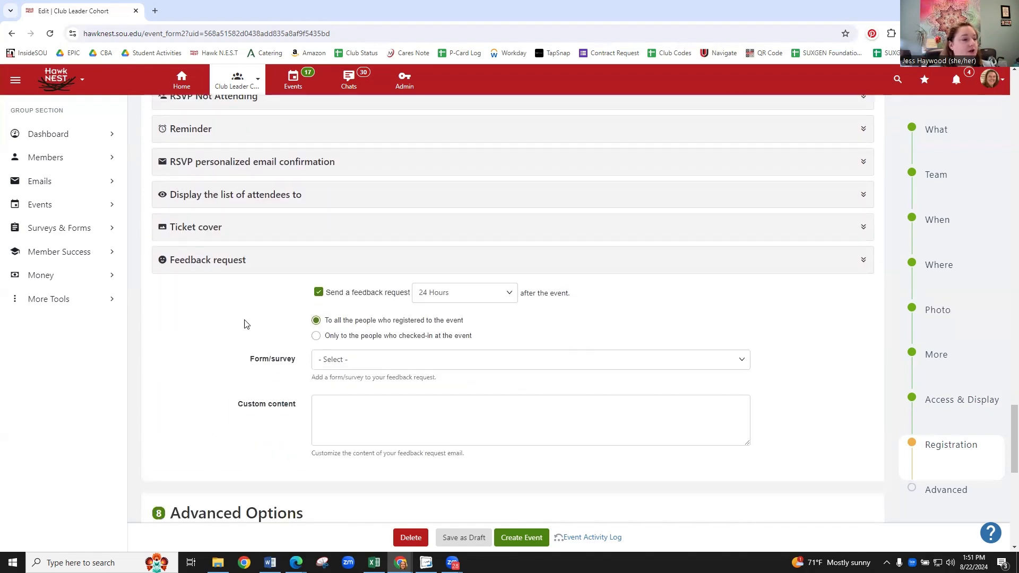
pyautogui.scroll(-5, 256, 235)
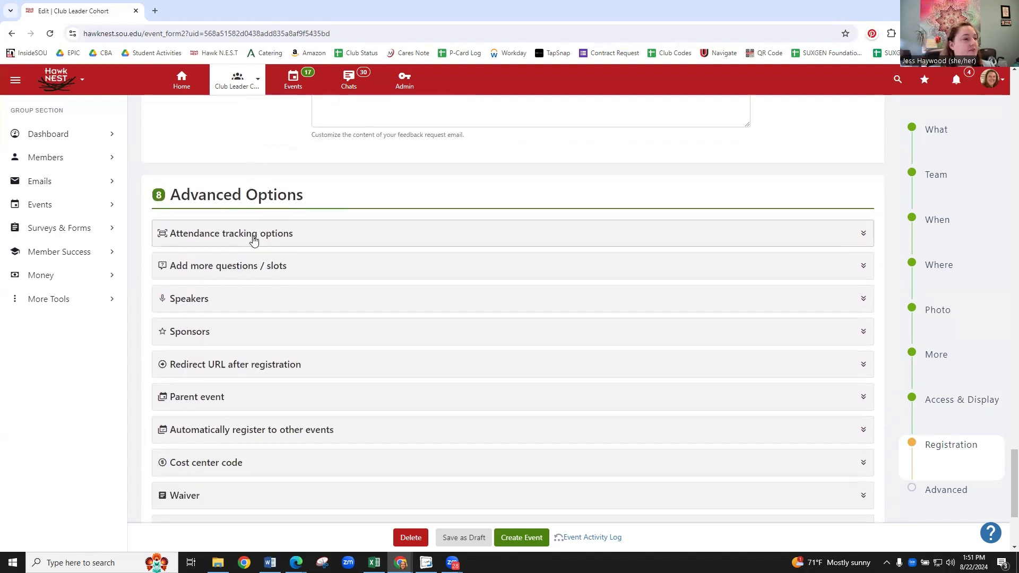
pyautogui.scroll(-1, 252, 234)
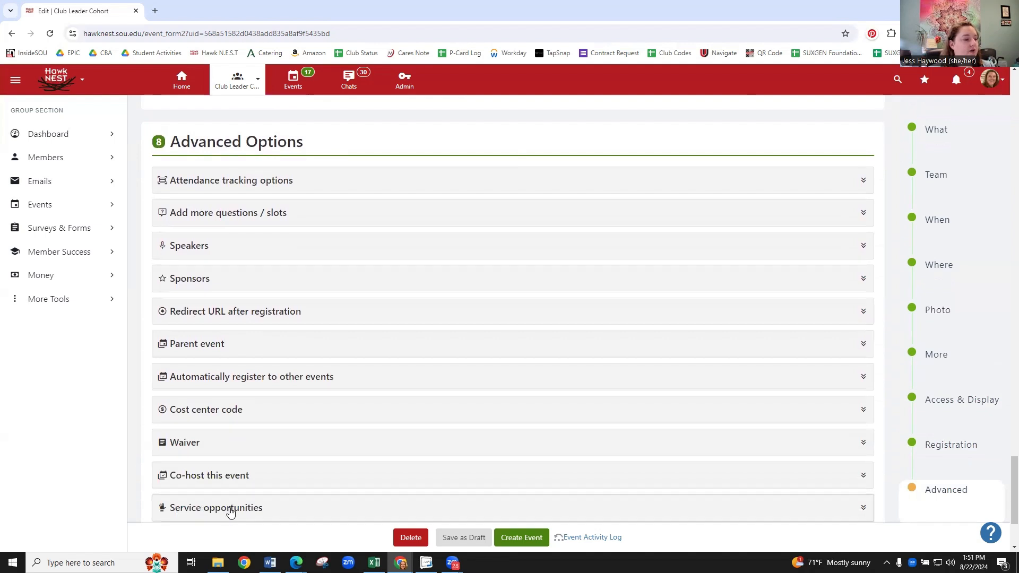
pyautogui.scroll(-2, 245, 444)
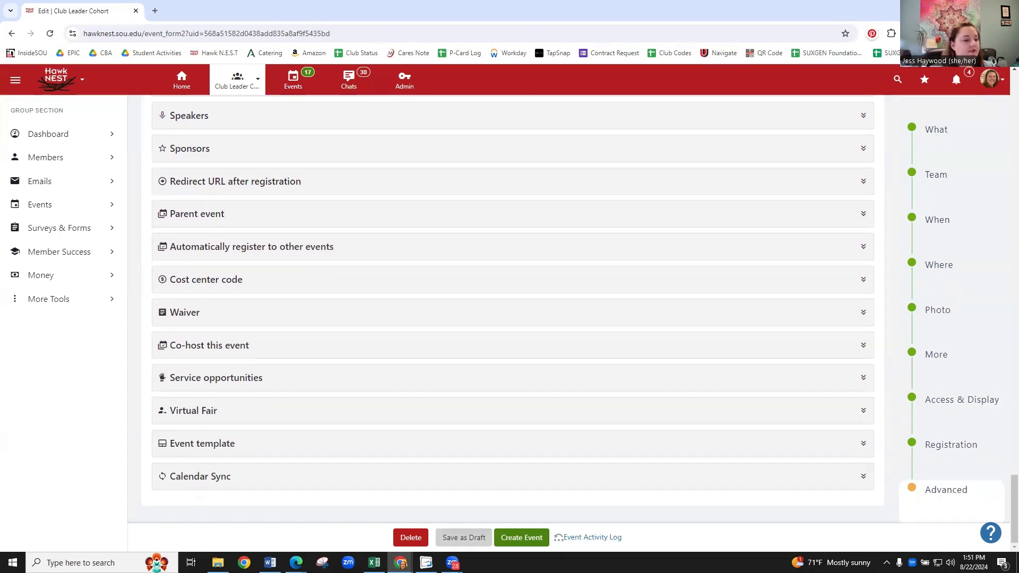
pyautogui.click(530, 541)
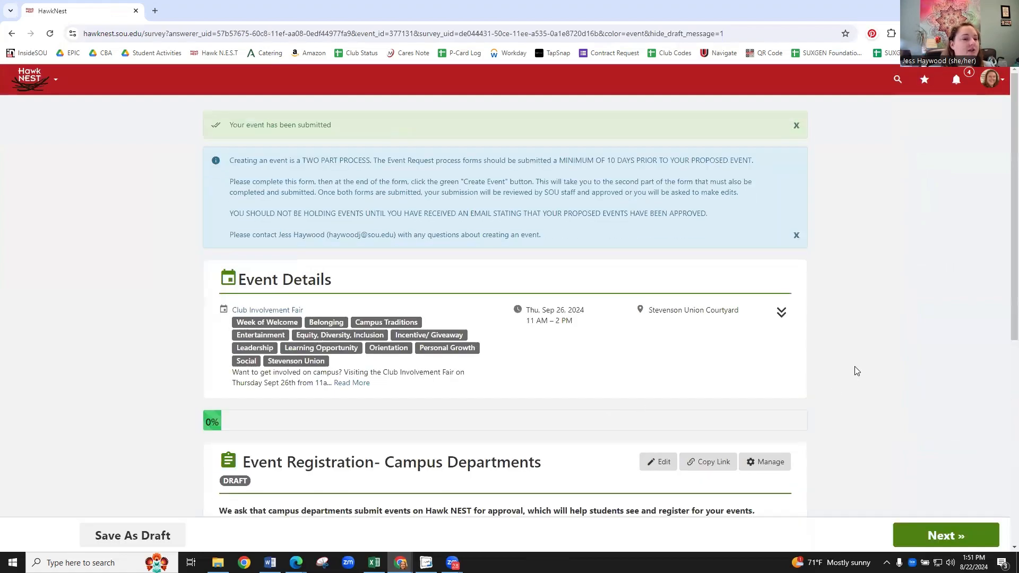
# Step: Examine the instructions and required questions of the Event Registration- Campus Departments form
pyautogui.scroll(-2, 519, 397)
pyautogui.scroll(-2, 519, 398)
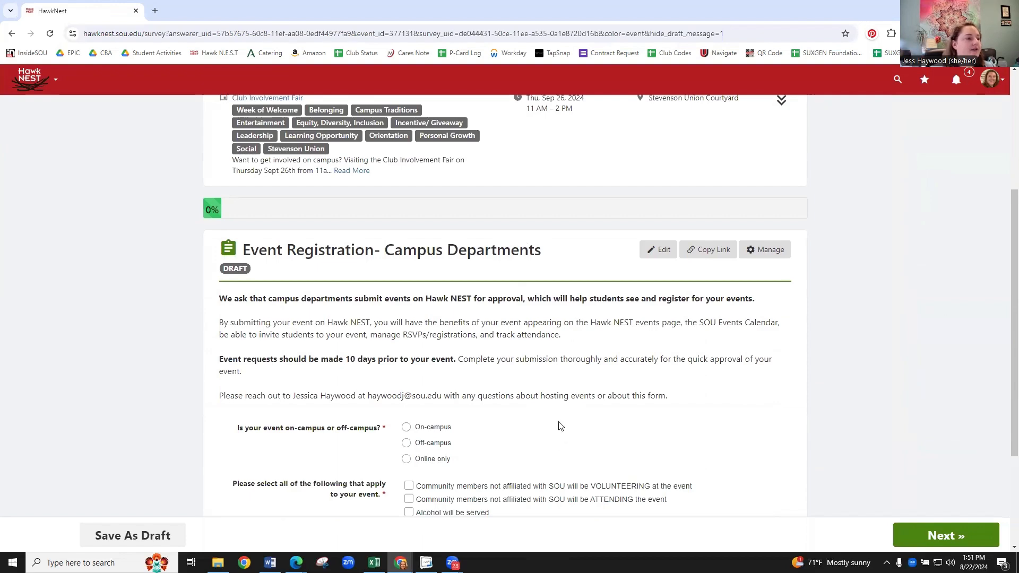
pyautogui.scroll(-1, 562, 426)
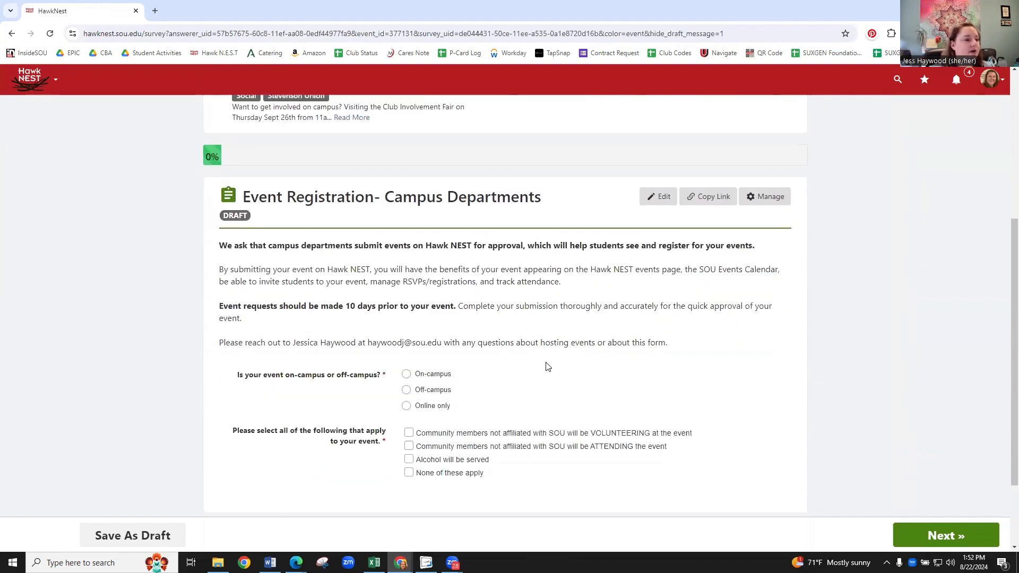
pyautogui.scroll(-1, 550, 367)
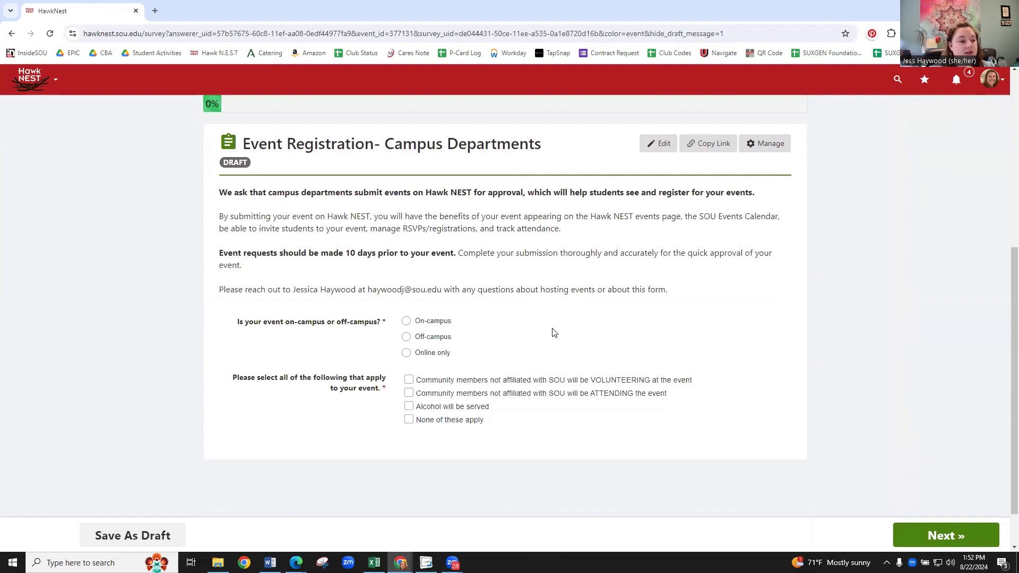